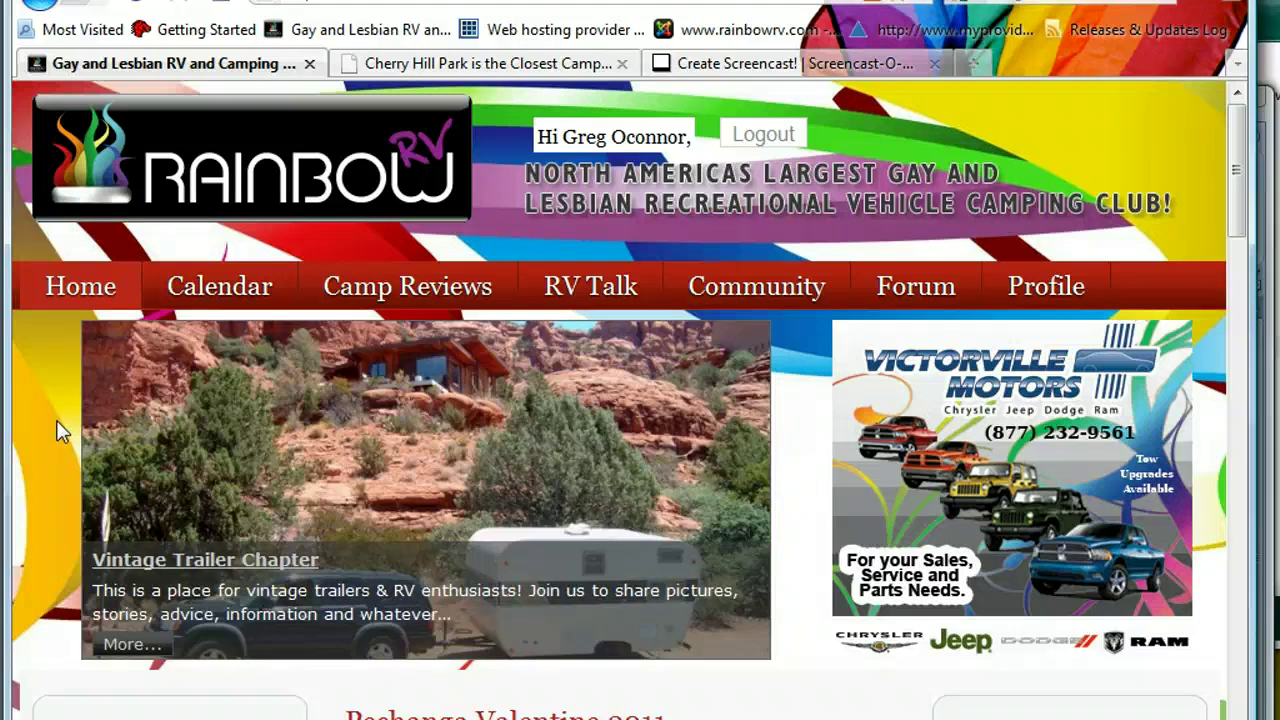
# - Open the Create New KampTrip form via Calendar's Submit a KampTrip Listing
pyautogui.moveTo(78, 305)
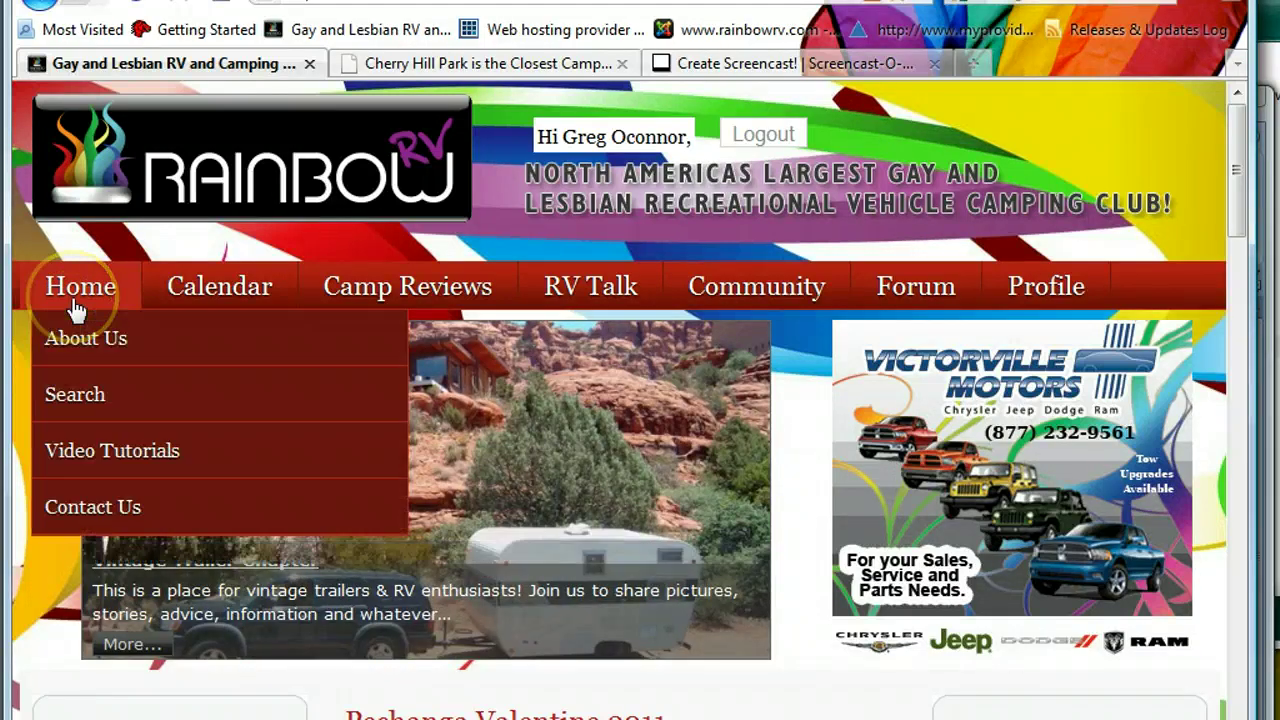
pyautogui.moveTo(183, 290)
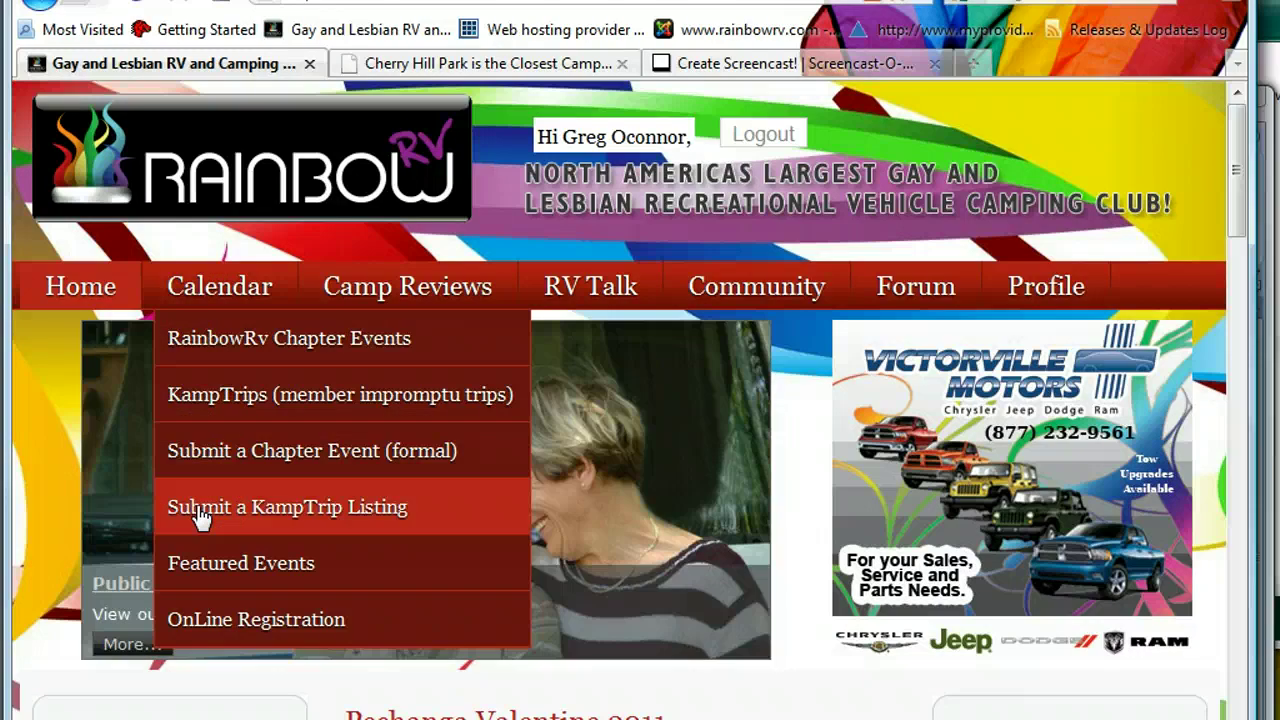
pyautogui.click(200, 512)
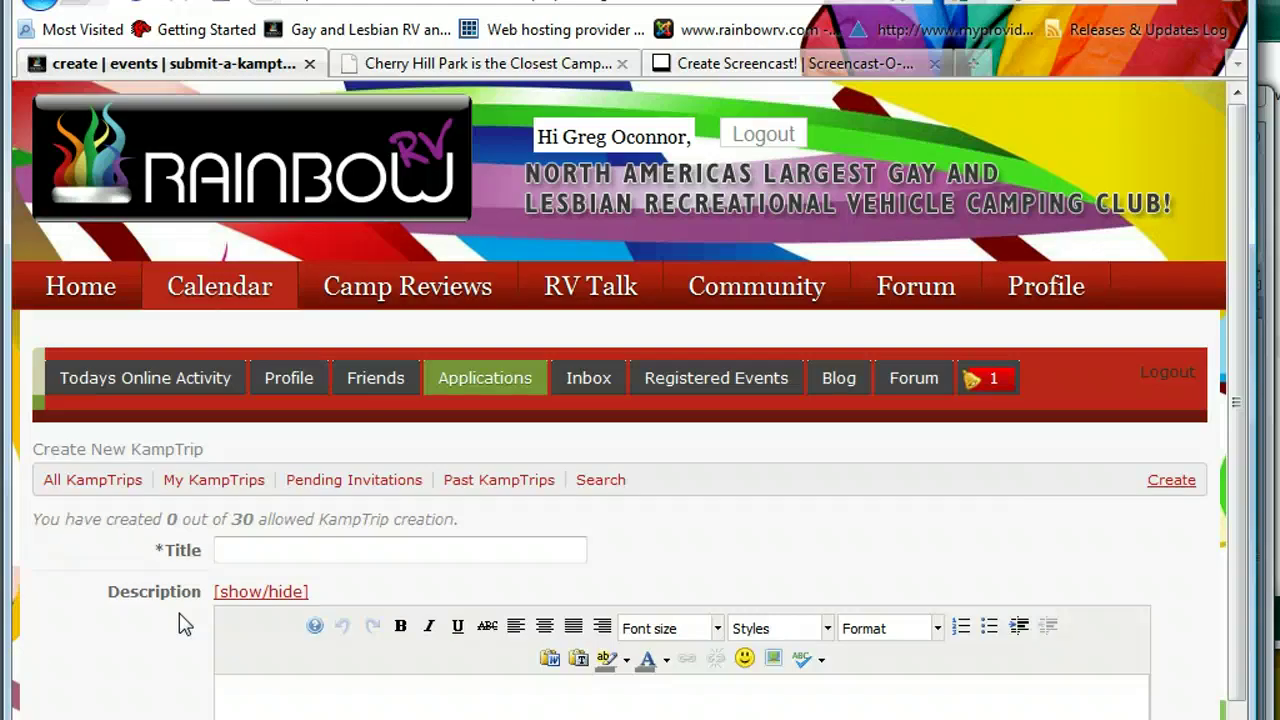
# - Enter 'MD Cherryhills DC Adventure' in the KampTrip Title field
pyautogui.scroll(-3, 183, 624)
pyautogui.scroll(-3, 183, 624)
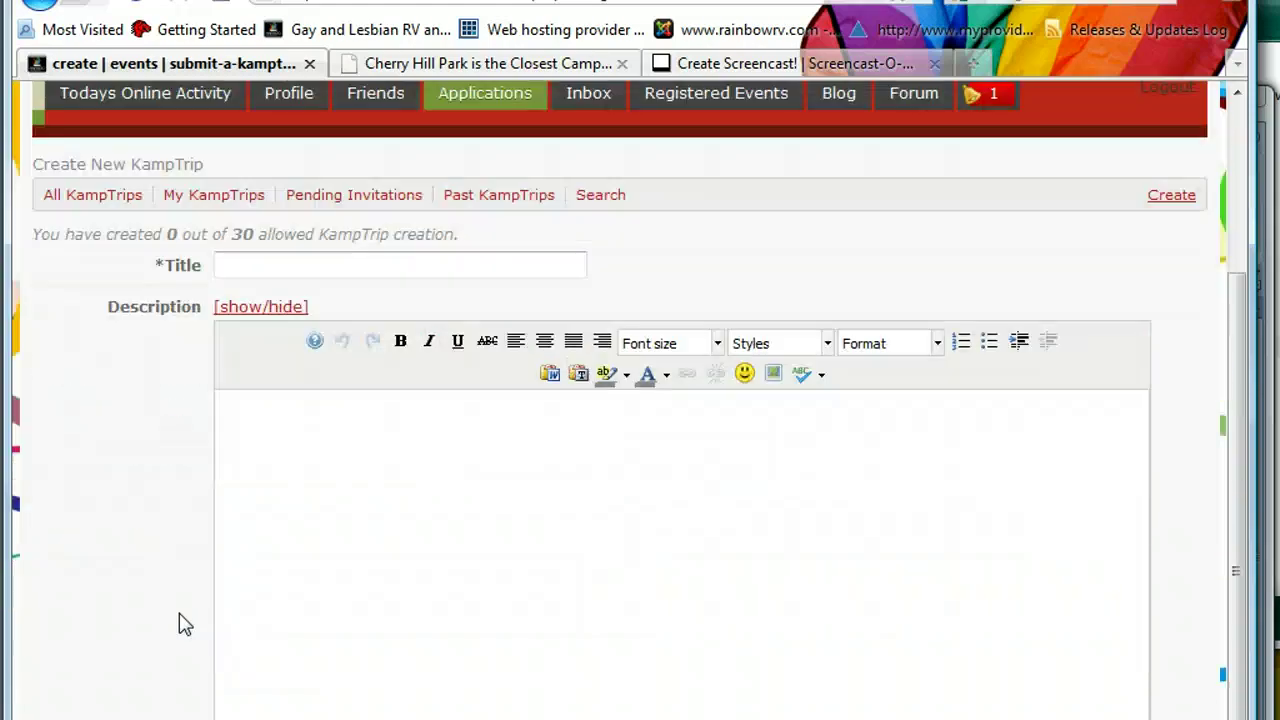
pyautogui.click(238, 266)
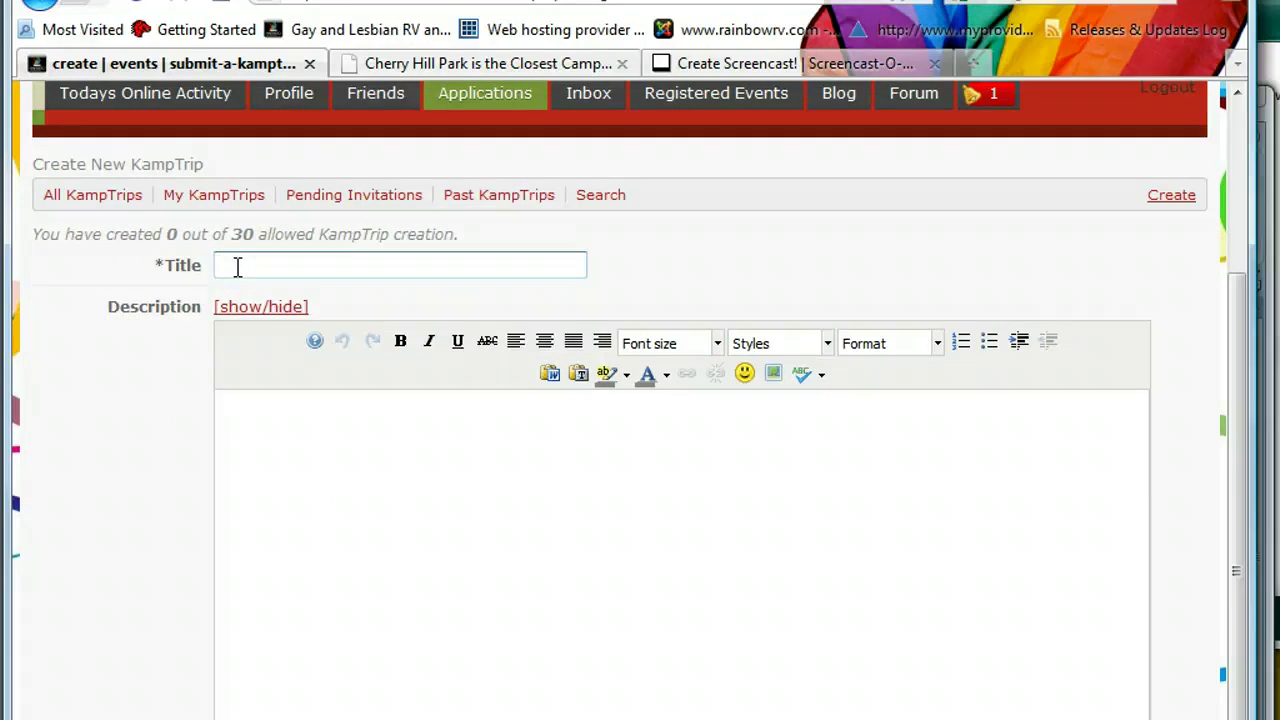
pyautogui.write('MO')
pyautogui.write(' Cherry')
pyautogui.write('hills')
pyautogui.write('DC')
pyautogui.write(' Ad')
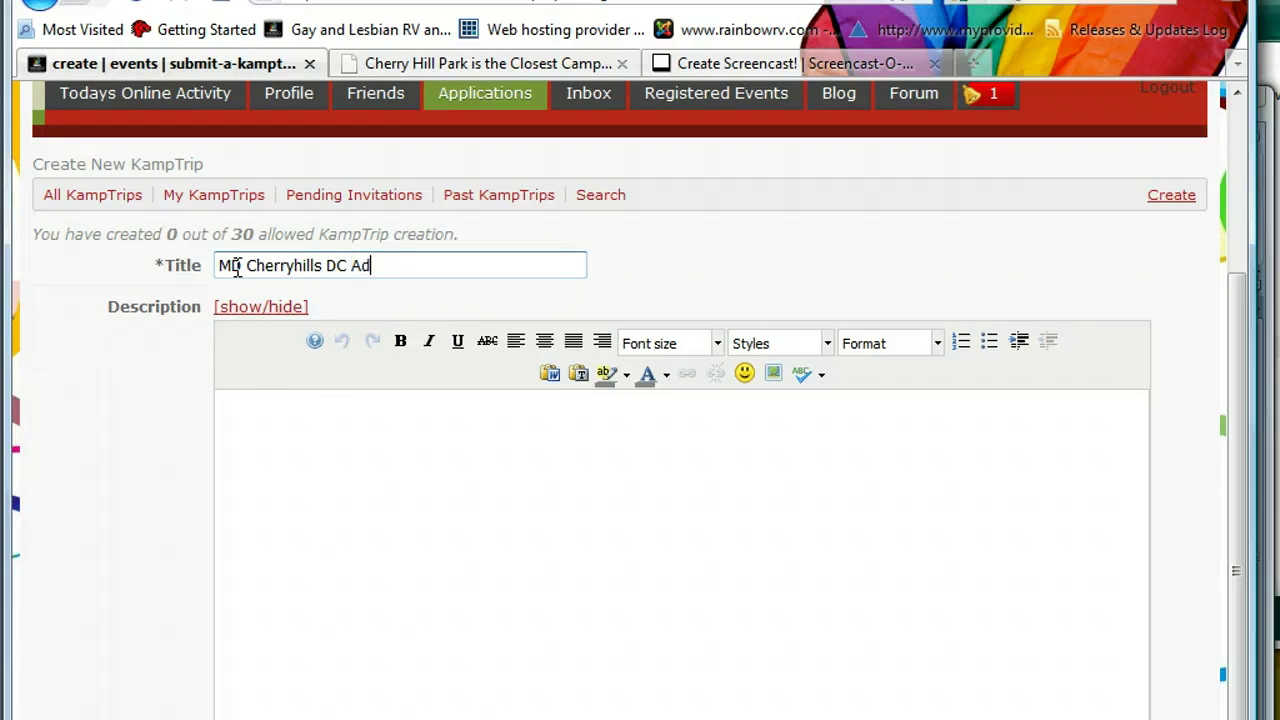
pyautogui.write('venture')
# - Copy the two Cherry Hill Park description paragraphs from the Word notes
pyautogui.hotkey('alt', 'Tab')
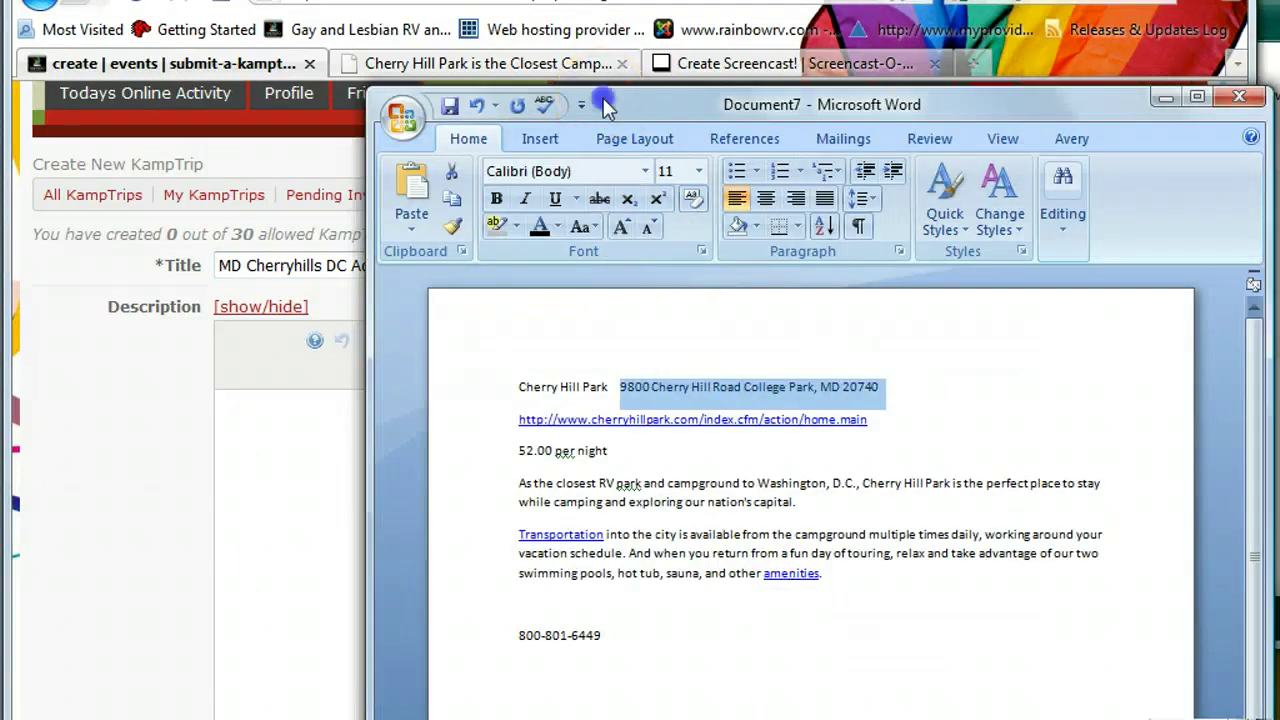
pyautogui.moveTo(605, 105); pyautogui.dragTo(714, 108)
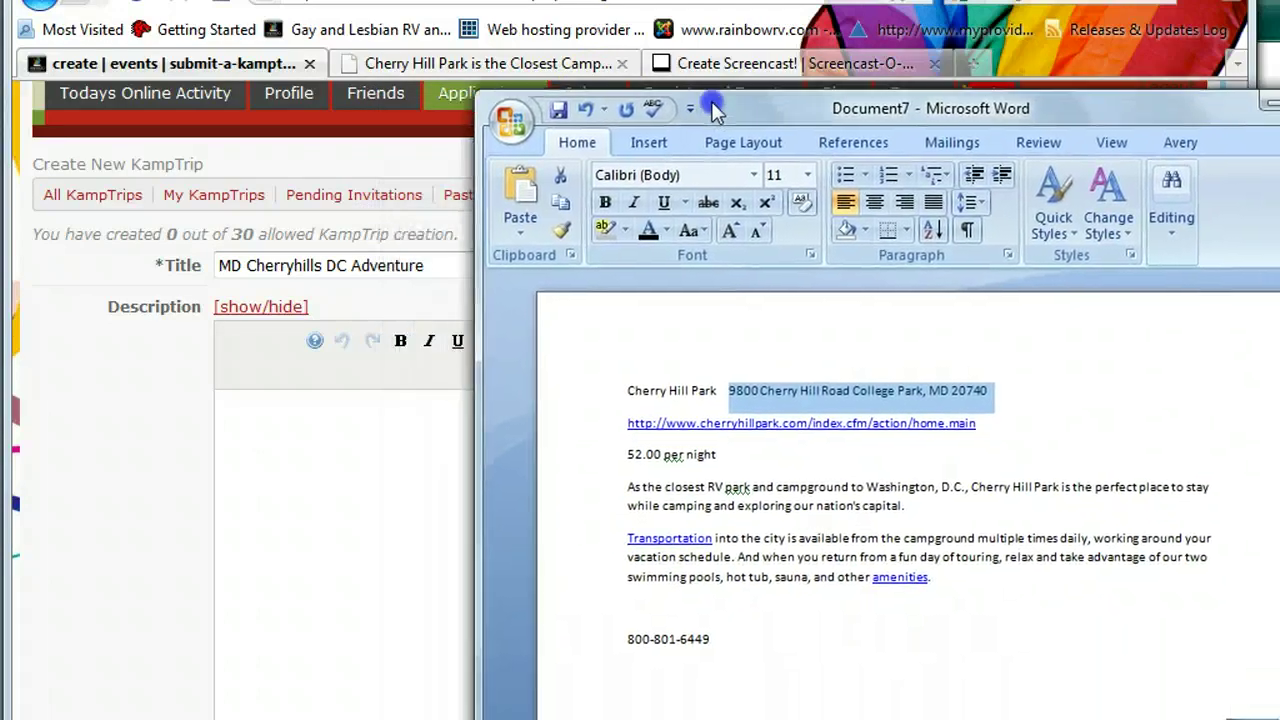
pyautogui.click(630, 487)
pyautogui.moveTo(675, 487); pyautogui.dragTo(950, 577)
pyautogui.hotkey('ctrl', 'c')
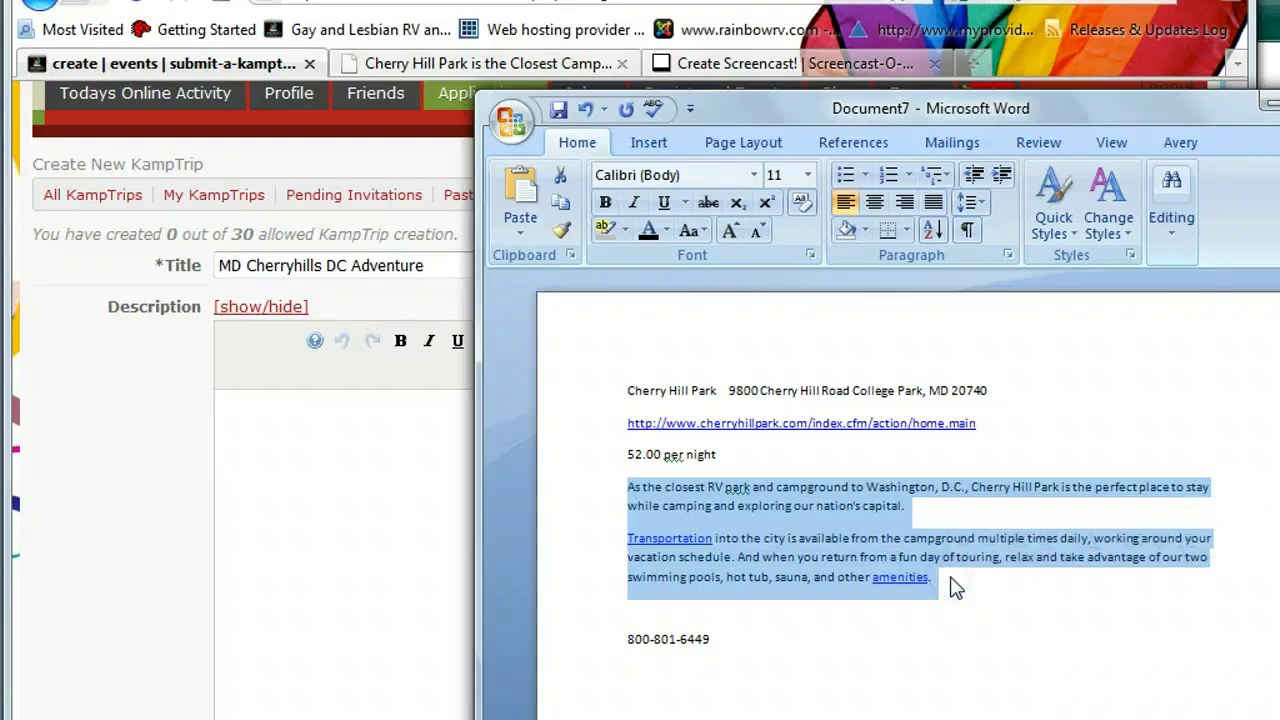
pyautogui.click(310, 515)
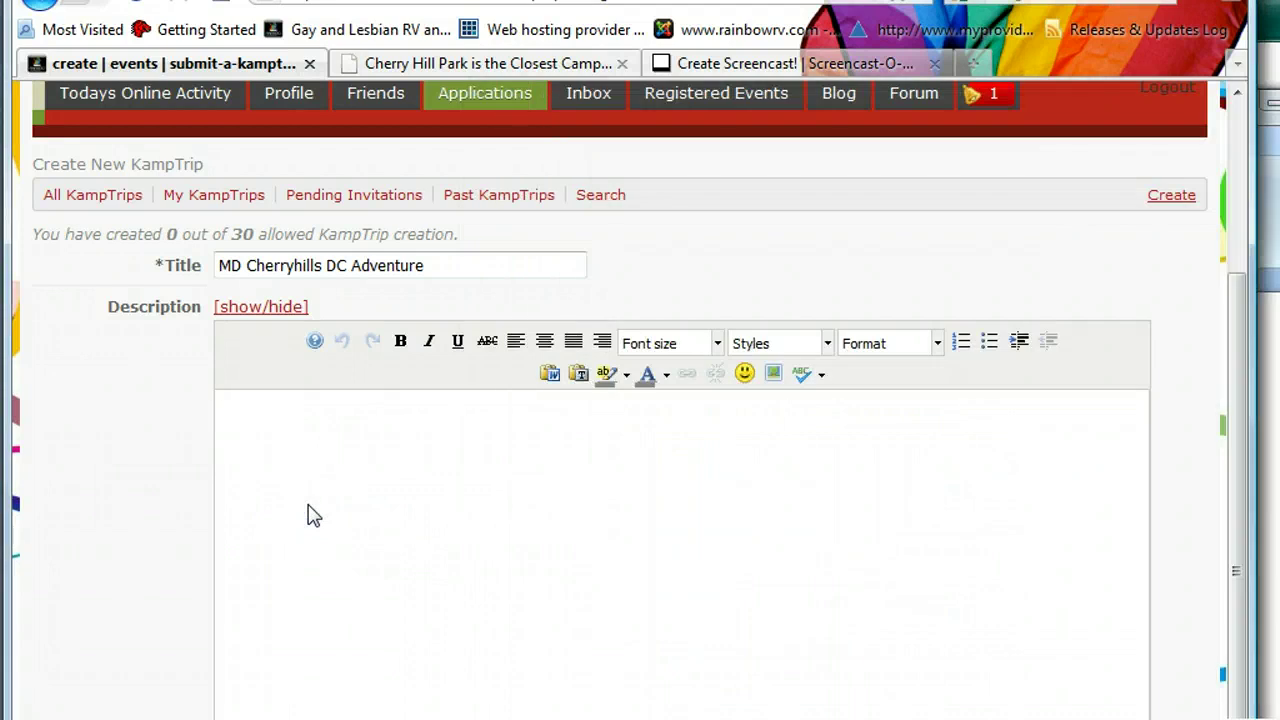
# - Paste the Cherry Hill Park paragraphs into the Description as plain text
pyautogui.hotkey('ctrl', 'v')
pyautogui.click(366, 491)
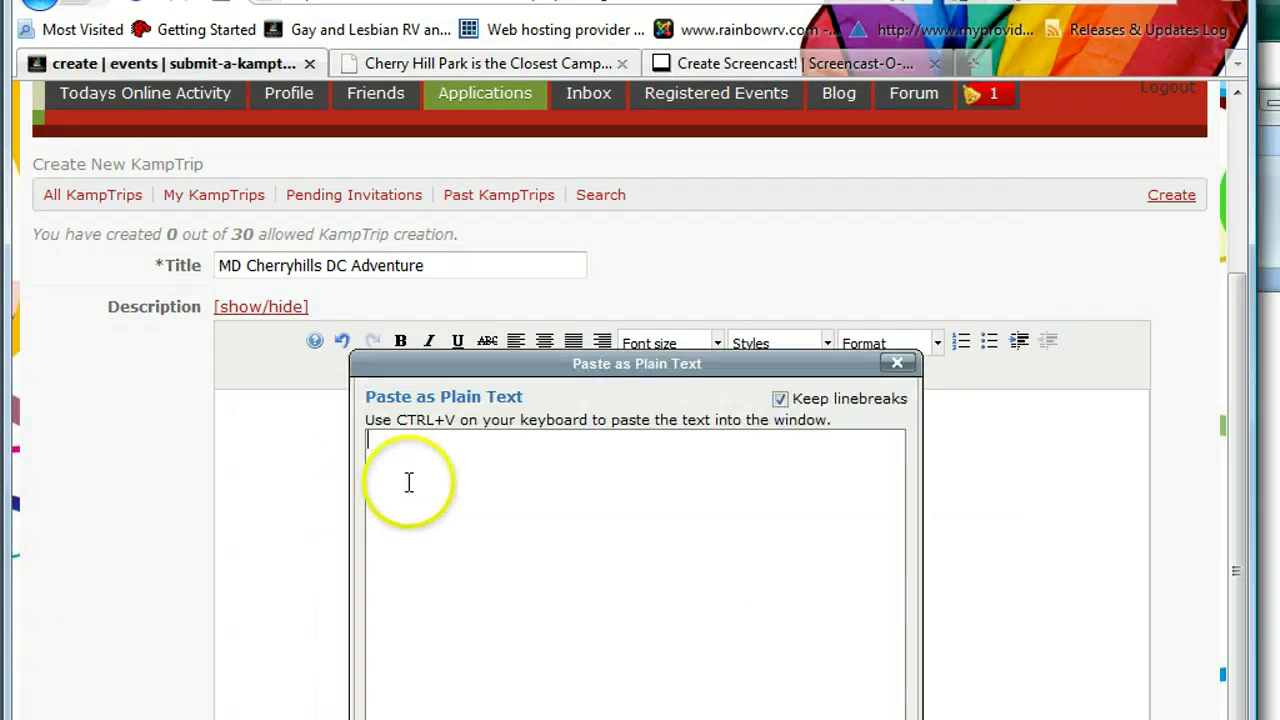
pyautogui.hotkey('ctrl', 'v')
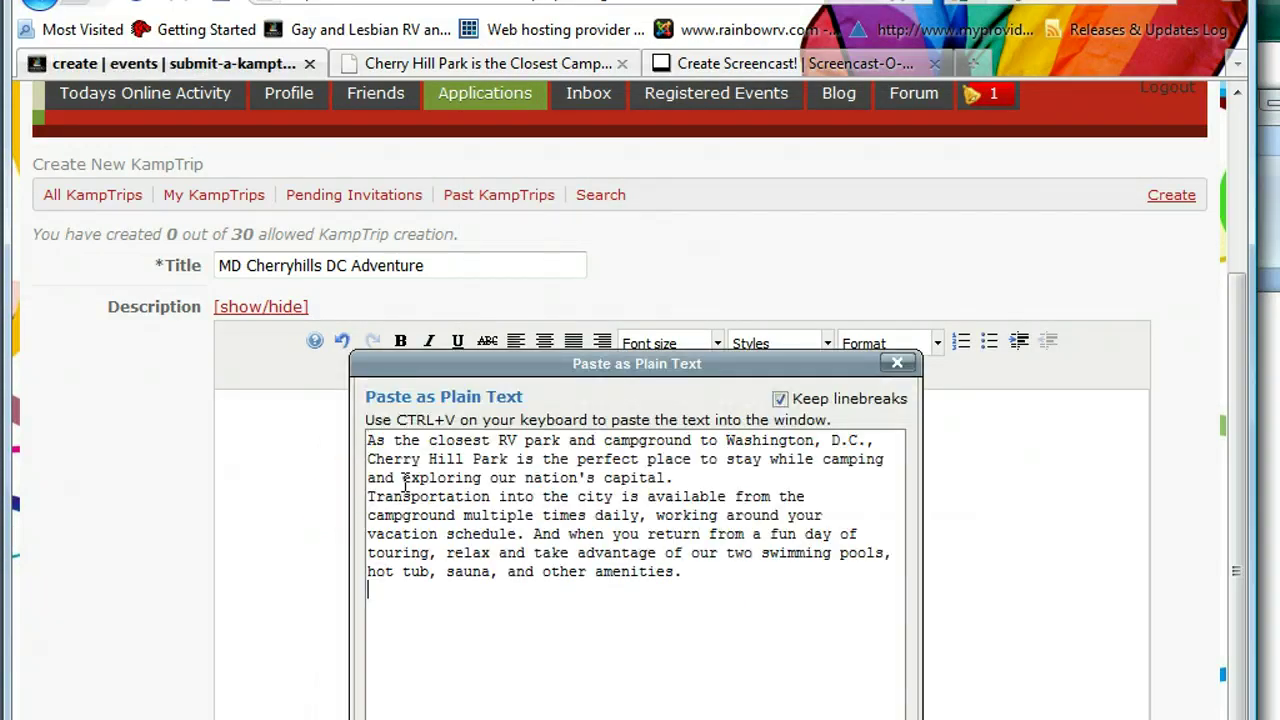
pyautogui.click(422, 622)
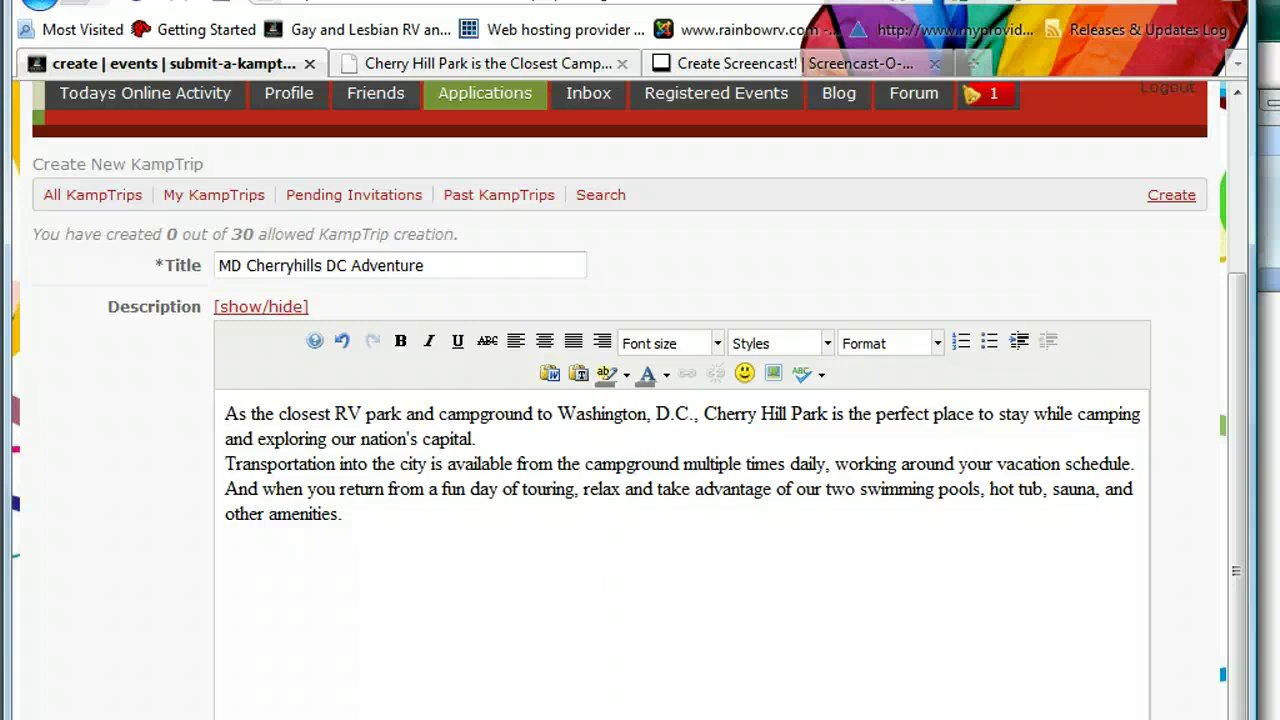
# - Add an opening line above them inviting friends to DC for the Cherry Blossoms
pyautogui.press('Return')
pyautogui.press('Return')
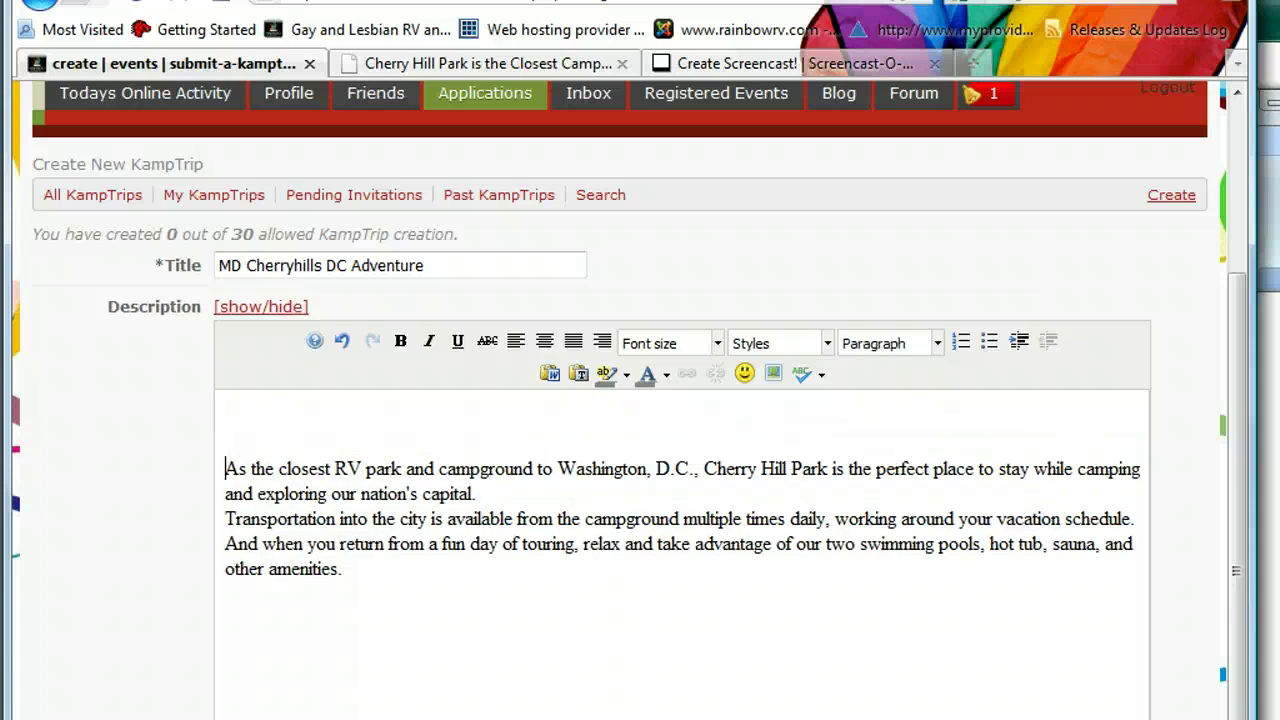
pyautogui.click(245, 405)
pyautogui.write('Tim and I')
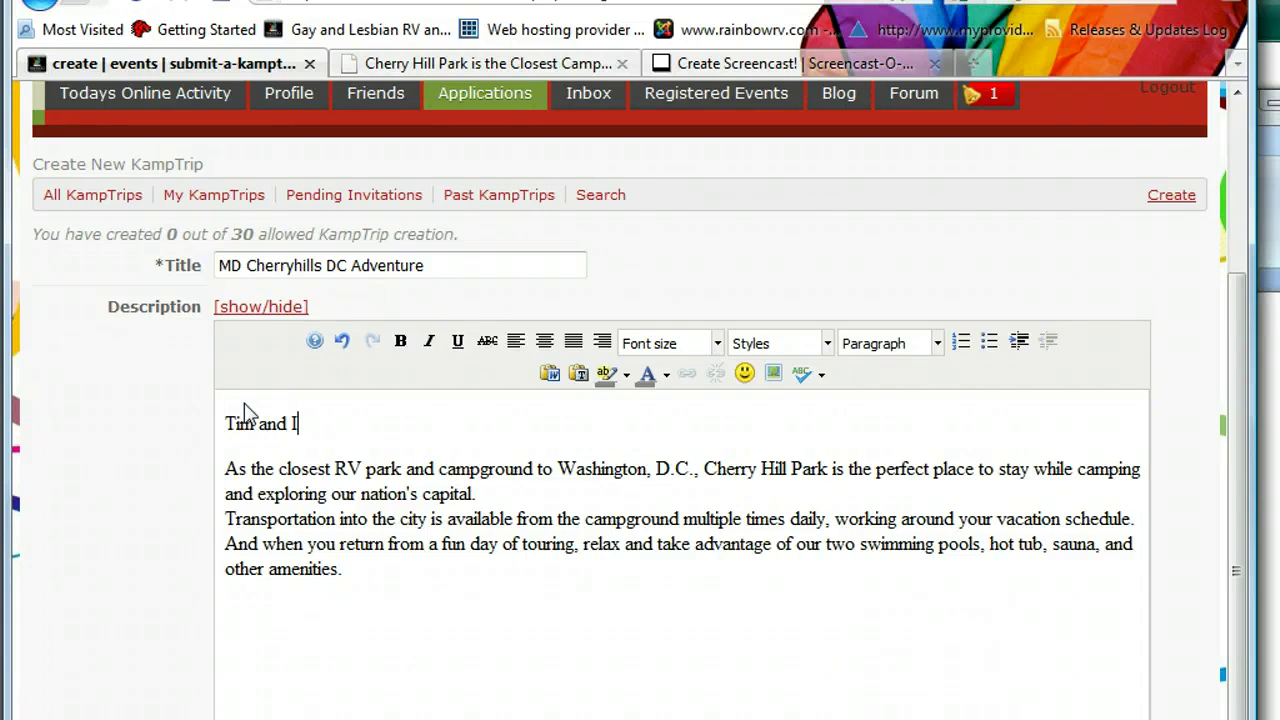
pyautogui.write(' will be in DC')
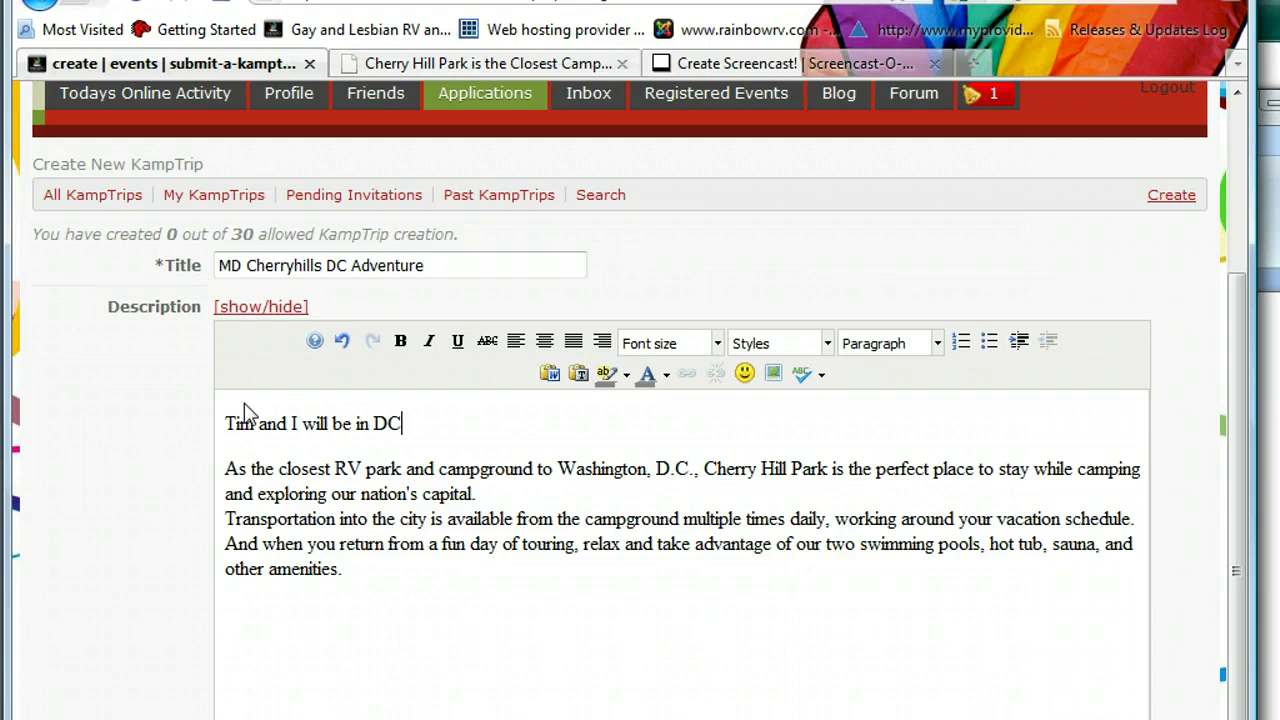
pyautogui.write(' for the Cherry ')
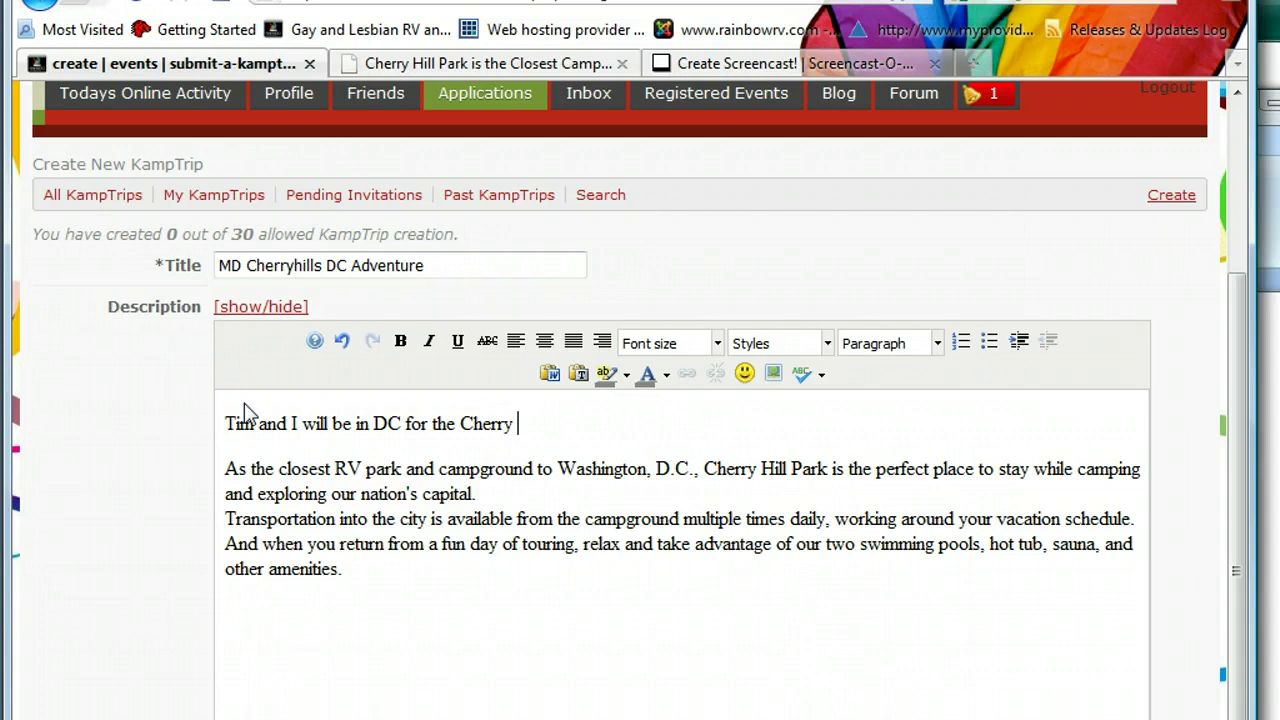
pyautogui.write('Blossoms, ')
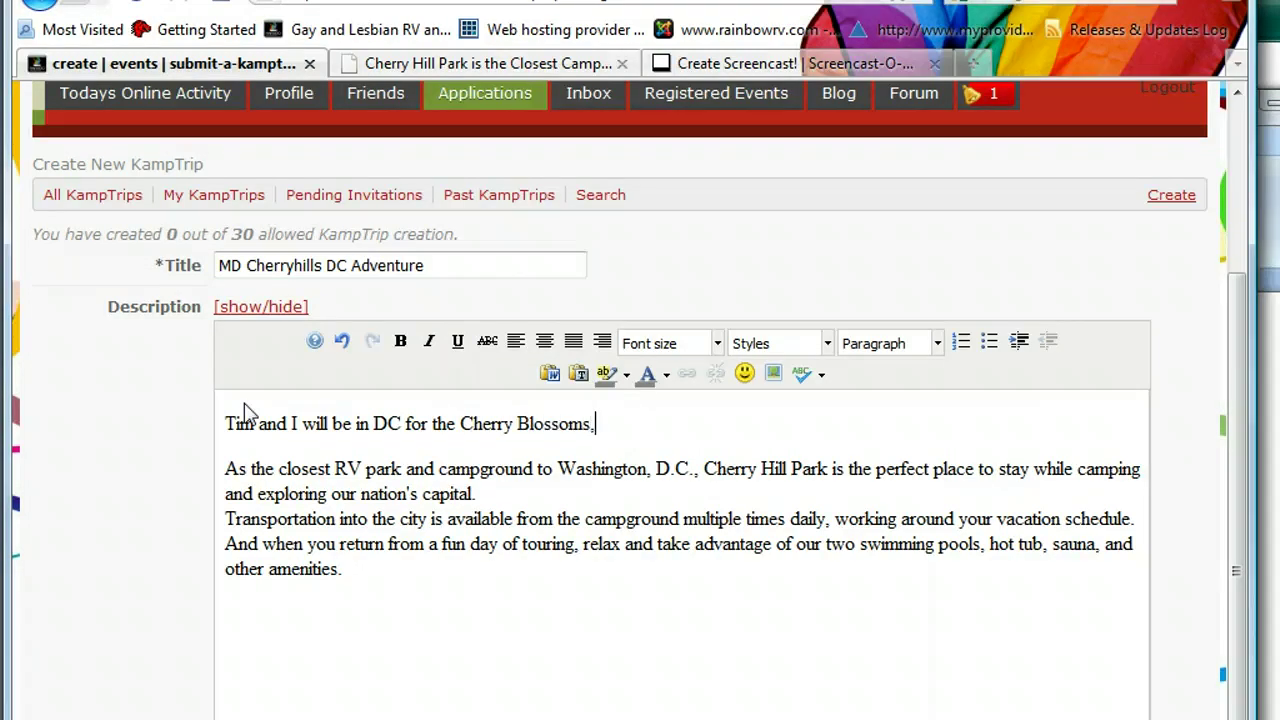
pyautogui.write('come join u')
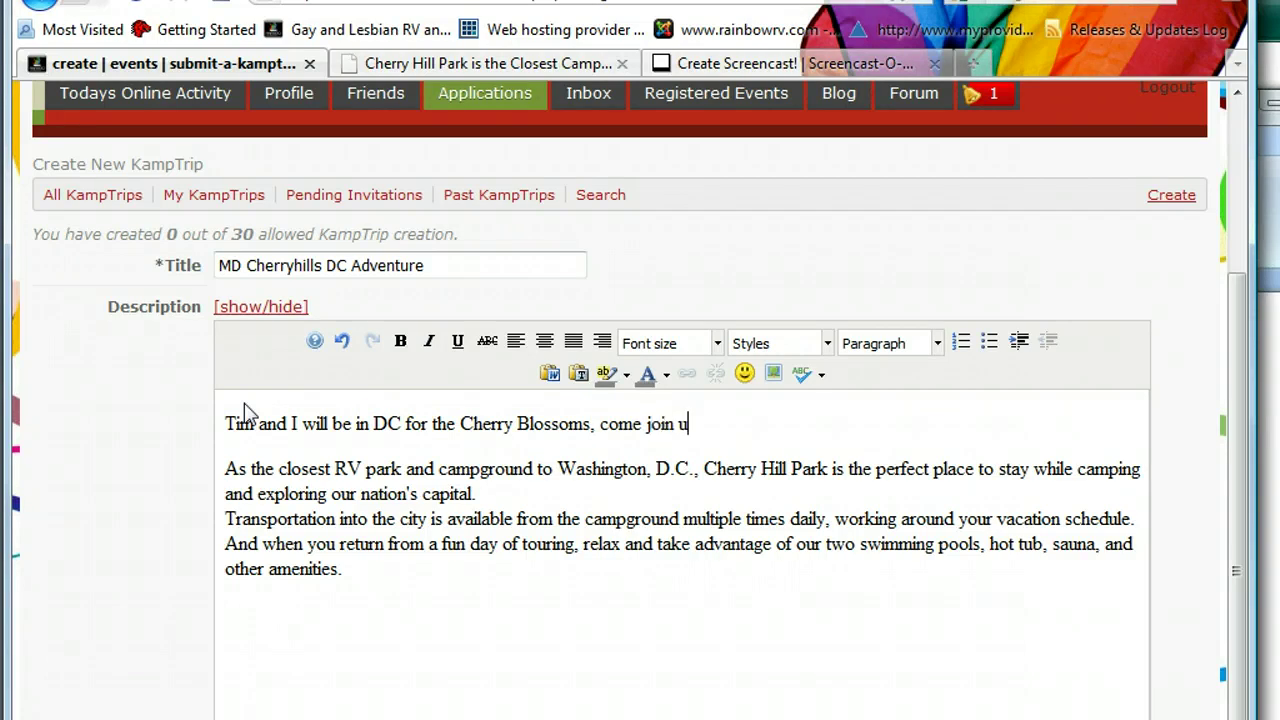
pyautogui.write('s')
# - Choose Mid Atlantic from the Category dropdown and bring the Word notes forward
pyautogui.scroll(-3, 150, 428)
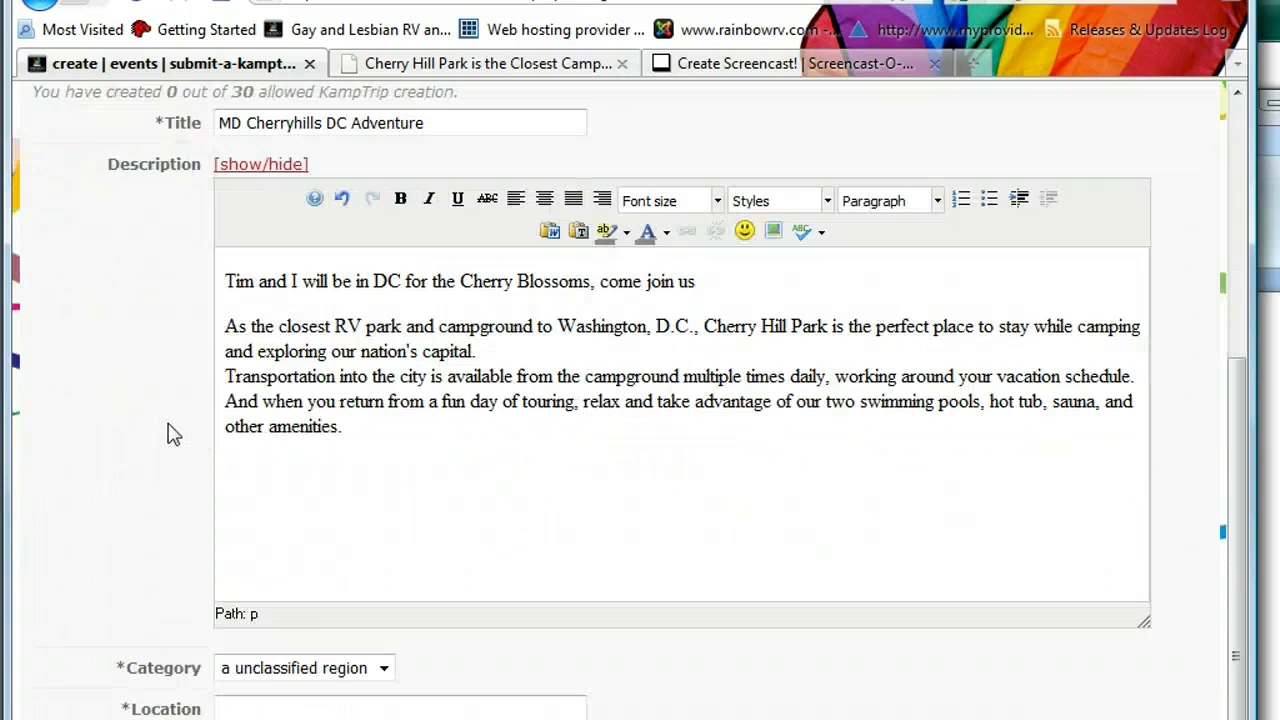
pyautogui.scroll(-5, 172, 432)
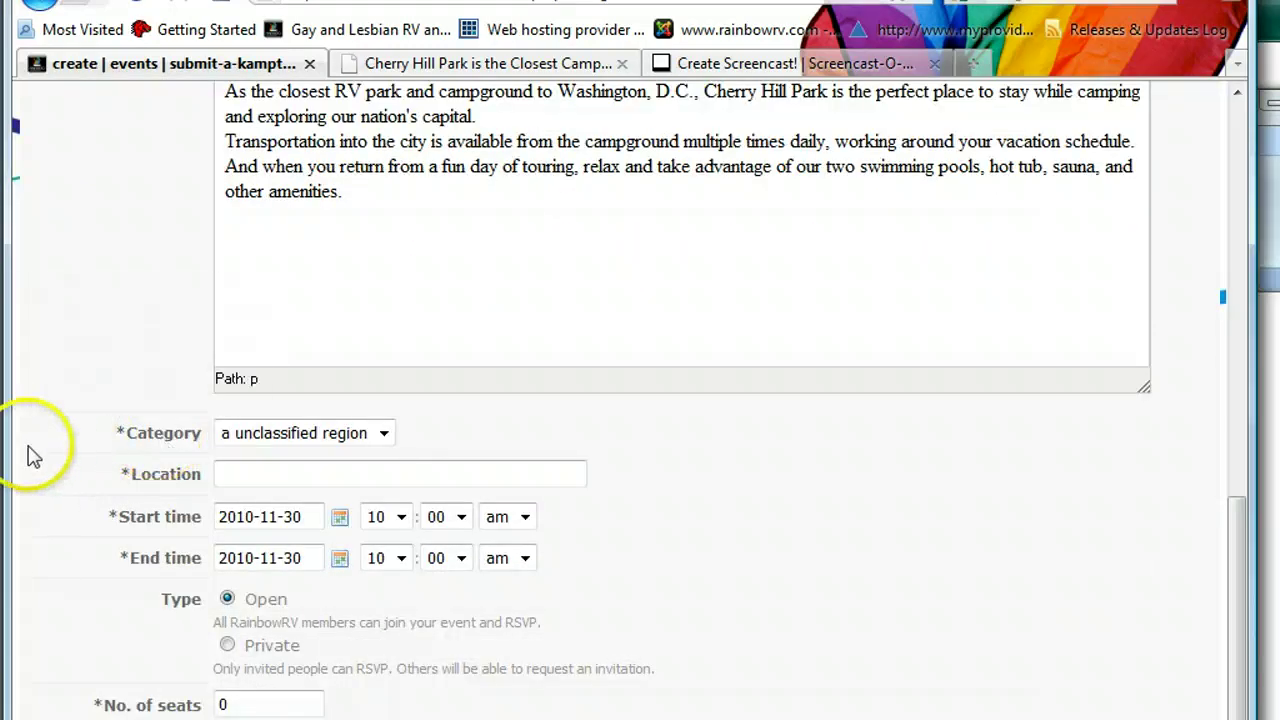
pyautogui.moveTo(62, 450)
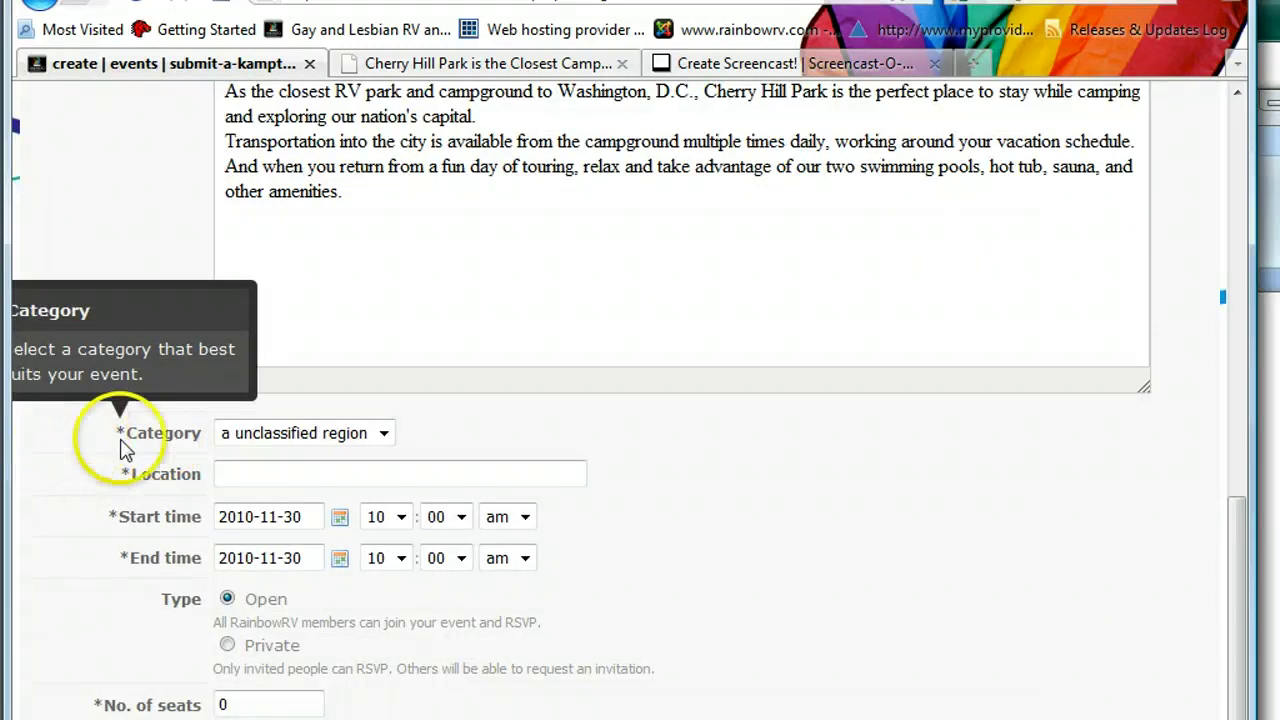
pyautogui.click(384, 436)
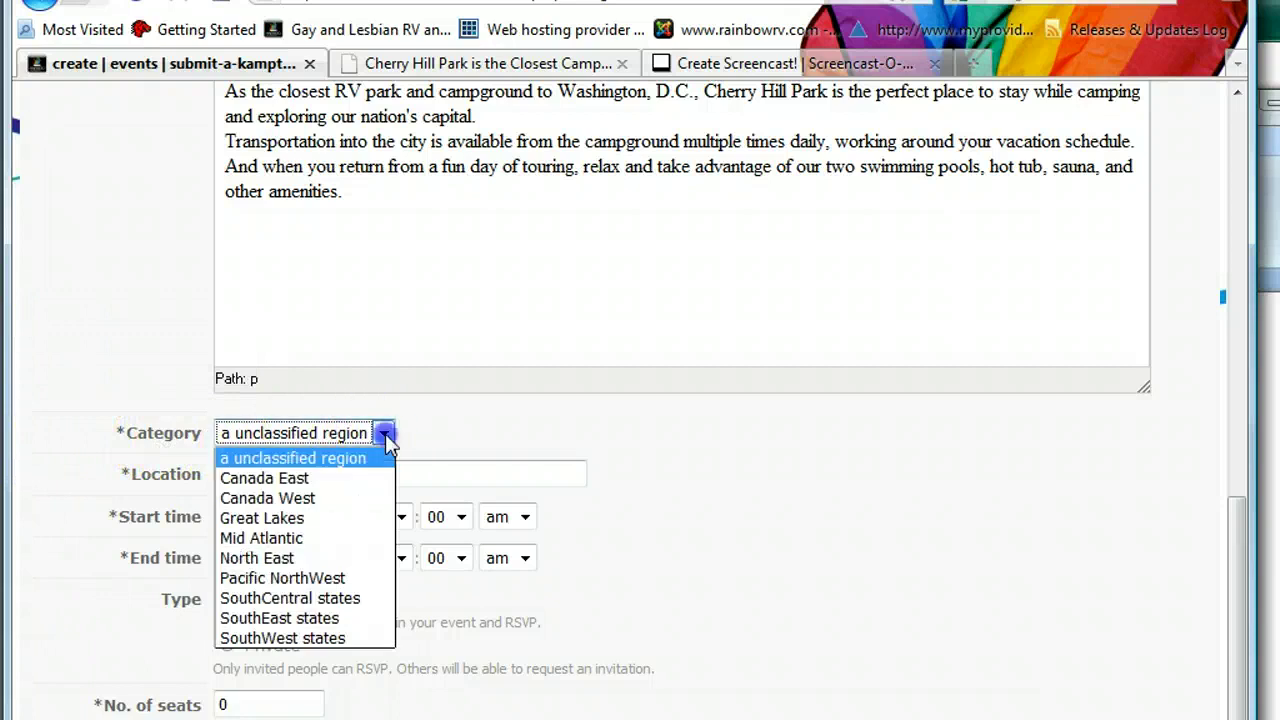
pyautogui.click(297, 540)
pyautogui.click(253, 478)
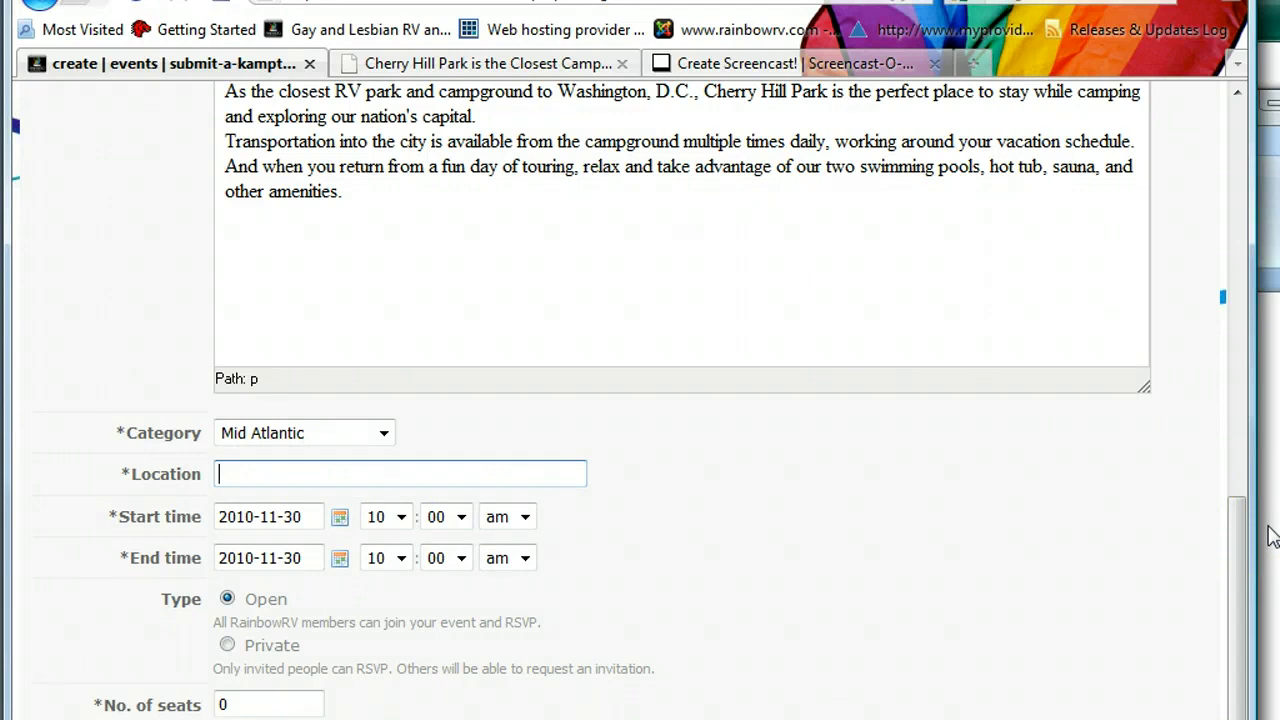
pyautogui.click(1270, 535)
# - Copy the Cherry Hill Park street address from the Word notes
pyautogui.click(1058, 624)
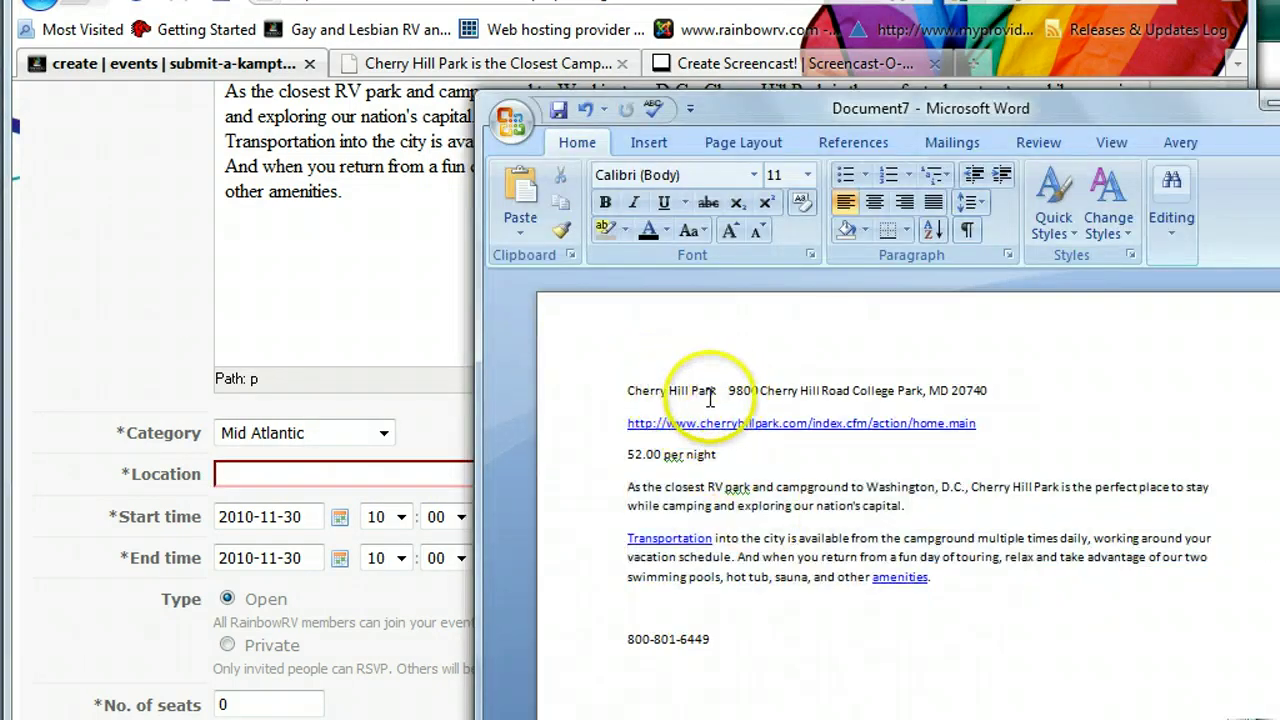
pyautogui.moveTo(729, 391); pyautogui.dragTo(989, 391)
pyautogui.hotkey('ctrl', 'c')
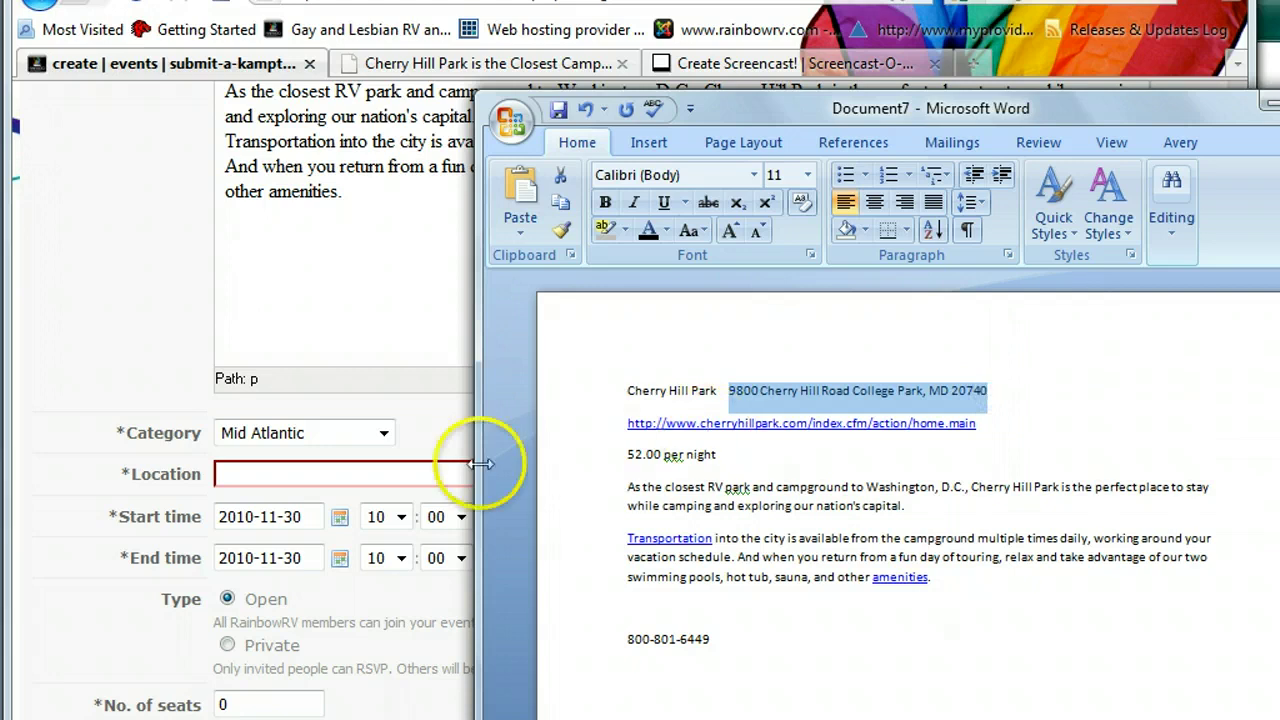
pyautogui.click(271, 475)
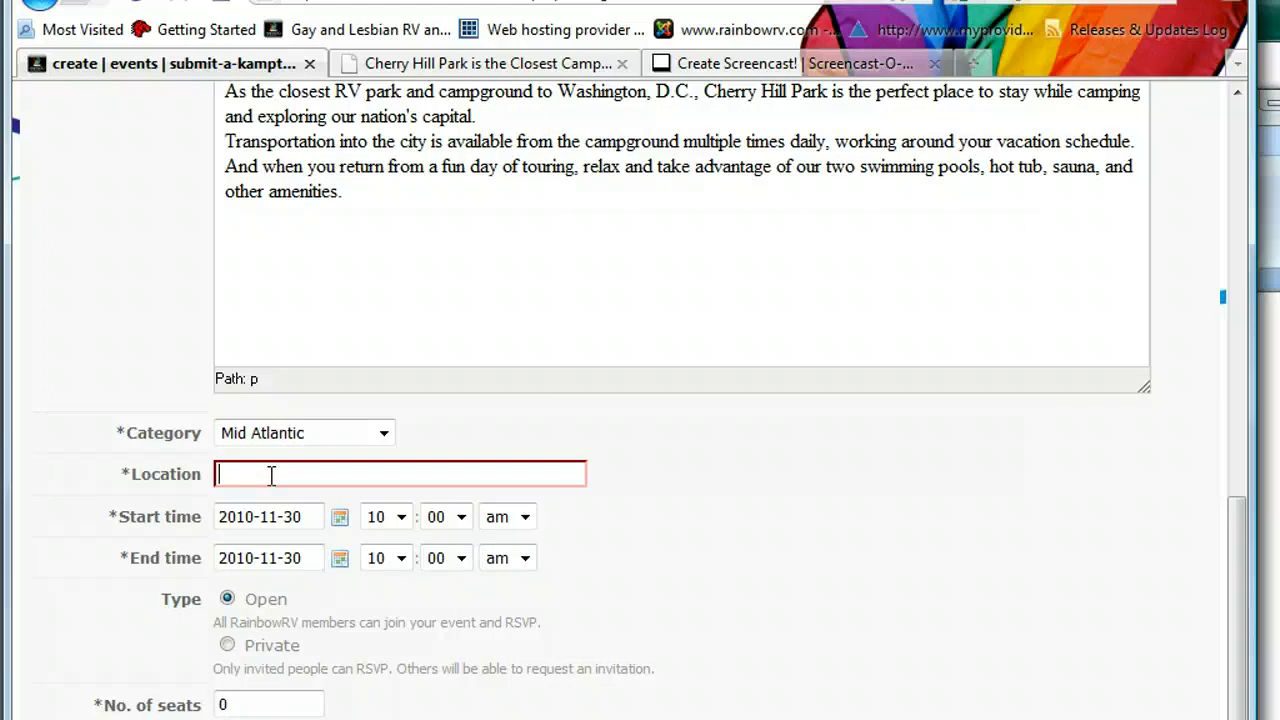
# - Paste the park address as Location and set the start date to March 4, 2011
pyautogui.hotkey('ctrl', 'v')
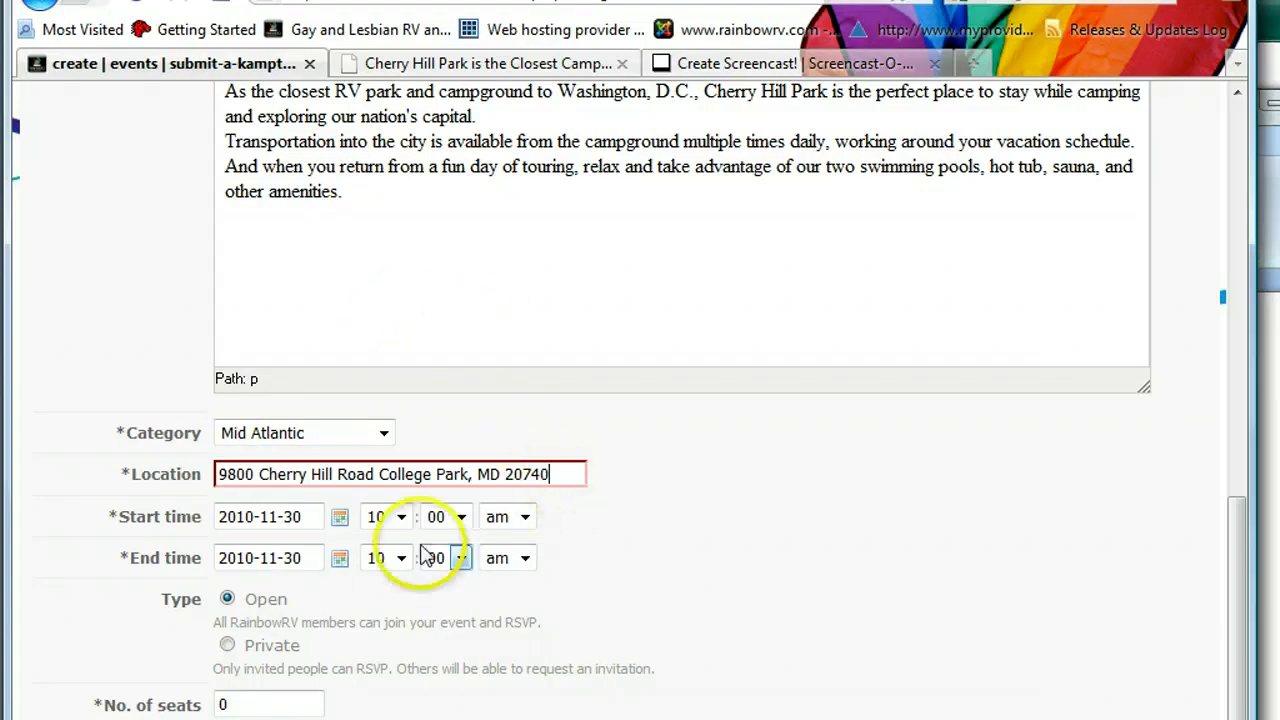
pyautogui.click(340, 517)
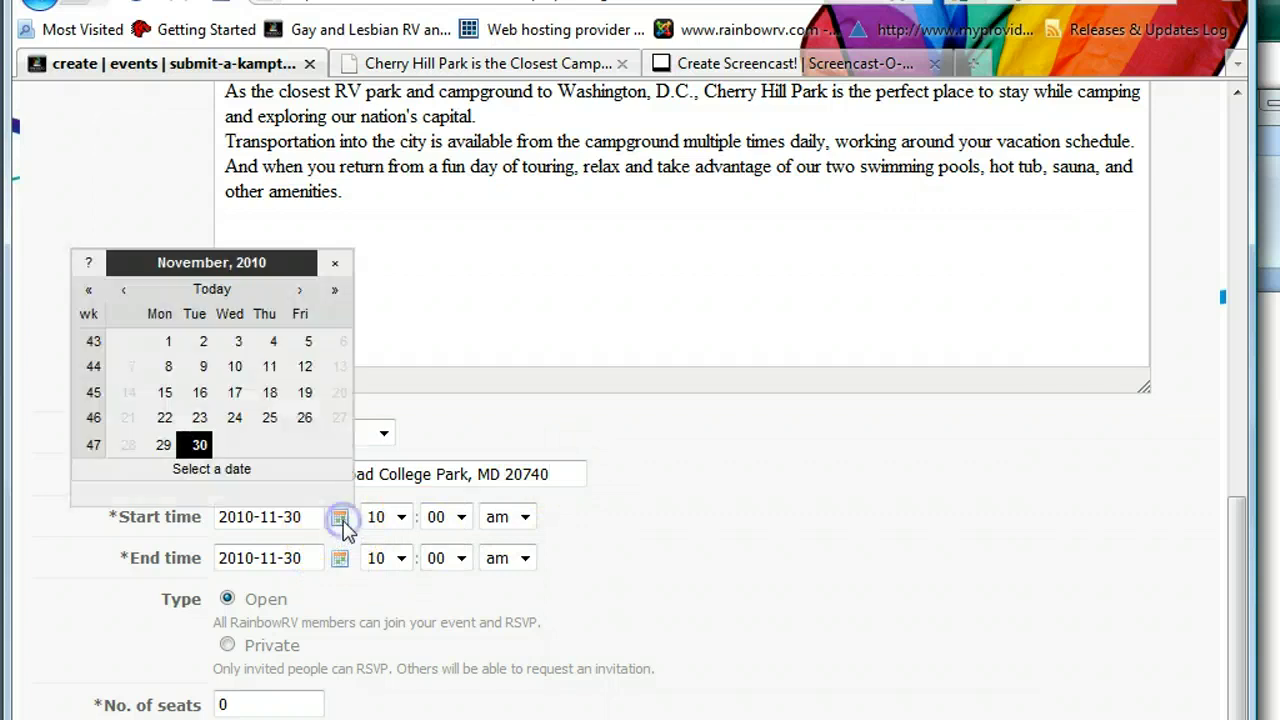
pyautogui.click(298, 290)
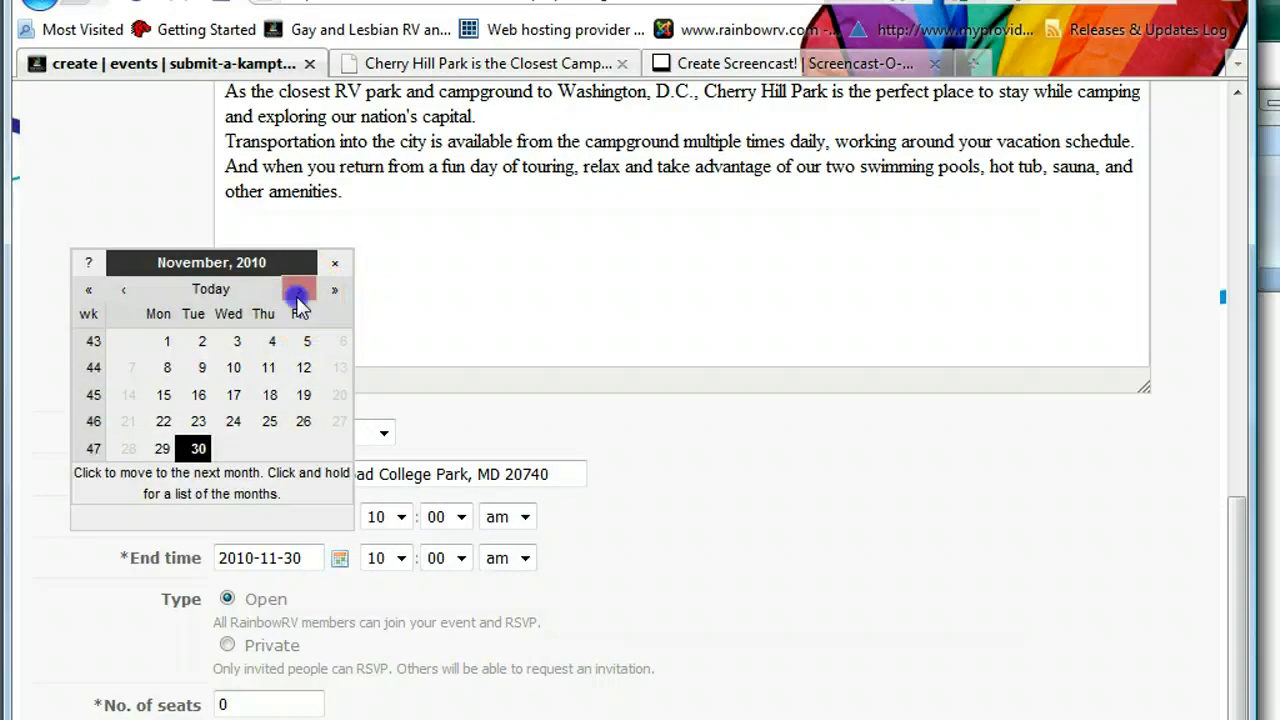
pyautogui.click(298, 290)
pyautogui.click(298, 290)
pyautogui.click(298, 290)
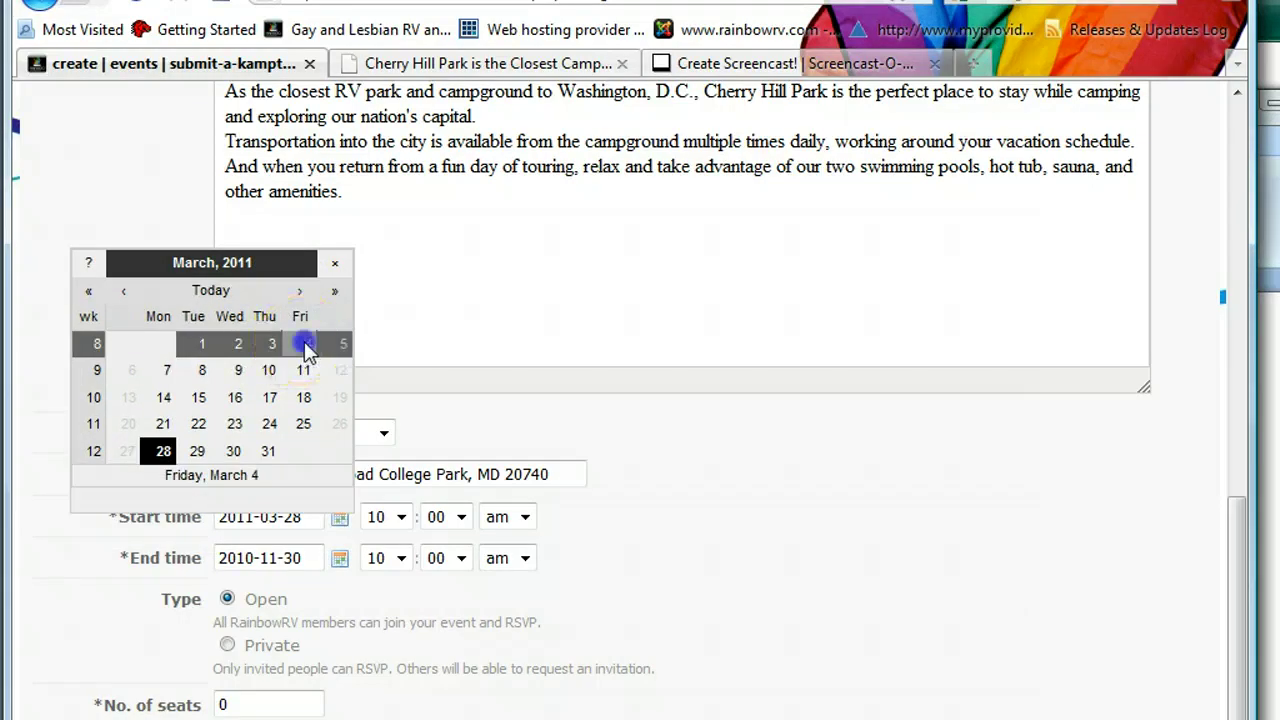
pyautogui.click(303, 344)
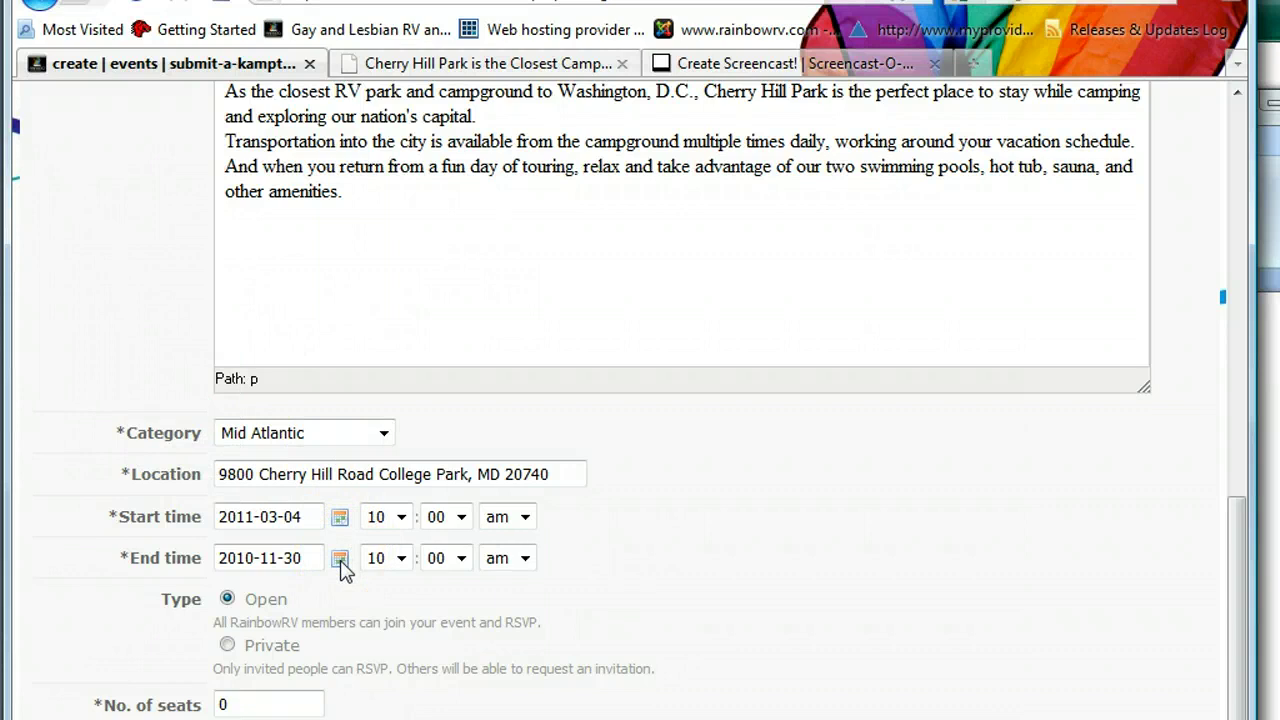
# - Set the trip's end date to March 11, 2011
pyautogui.click(340, 562)
pyautogui.click(300, 331)
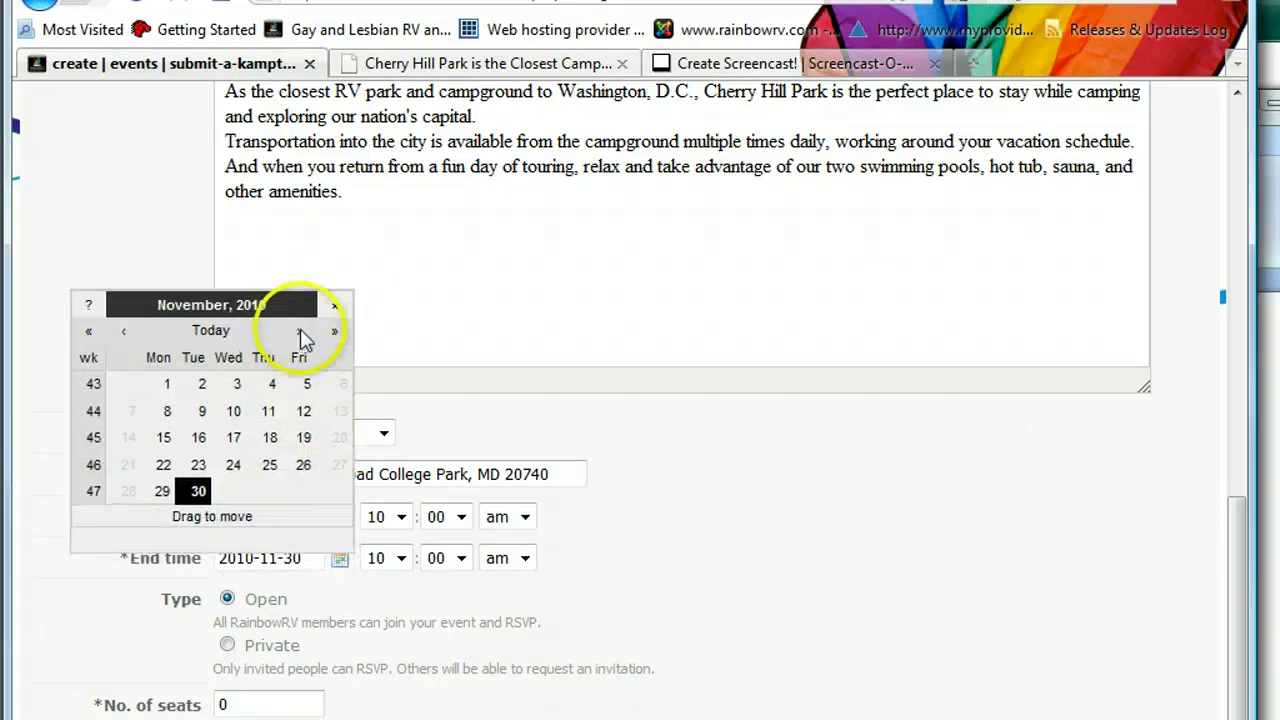
pyautogui.click(300, 331)
pyautogui.click(300, 331)
pyautogui.click(300, 331)
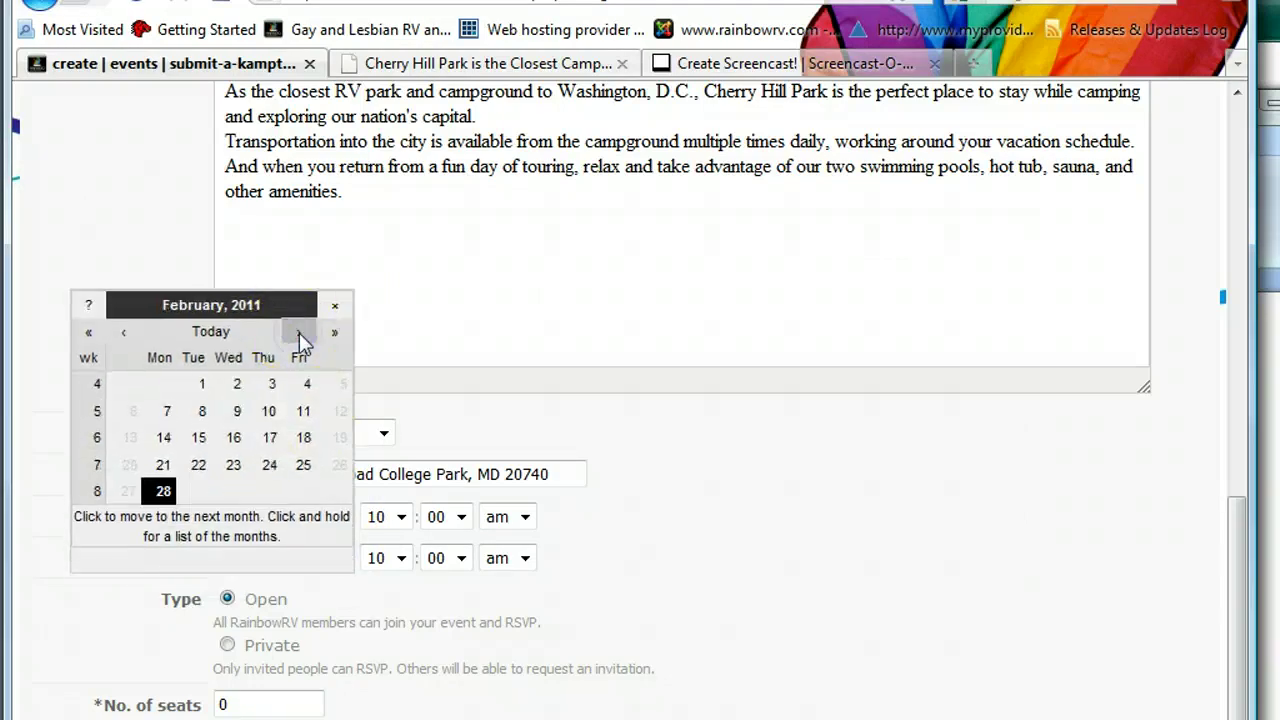
pyautogui.click(300, 332)
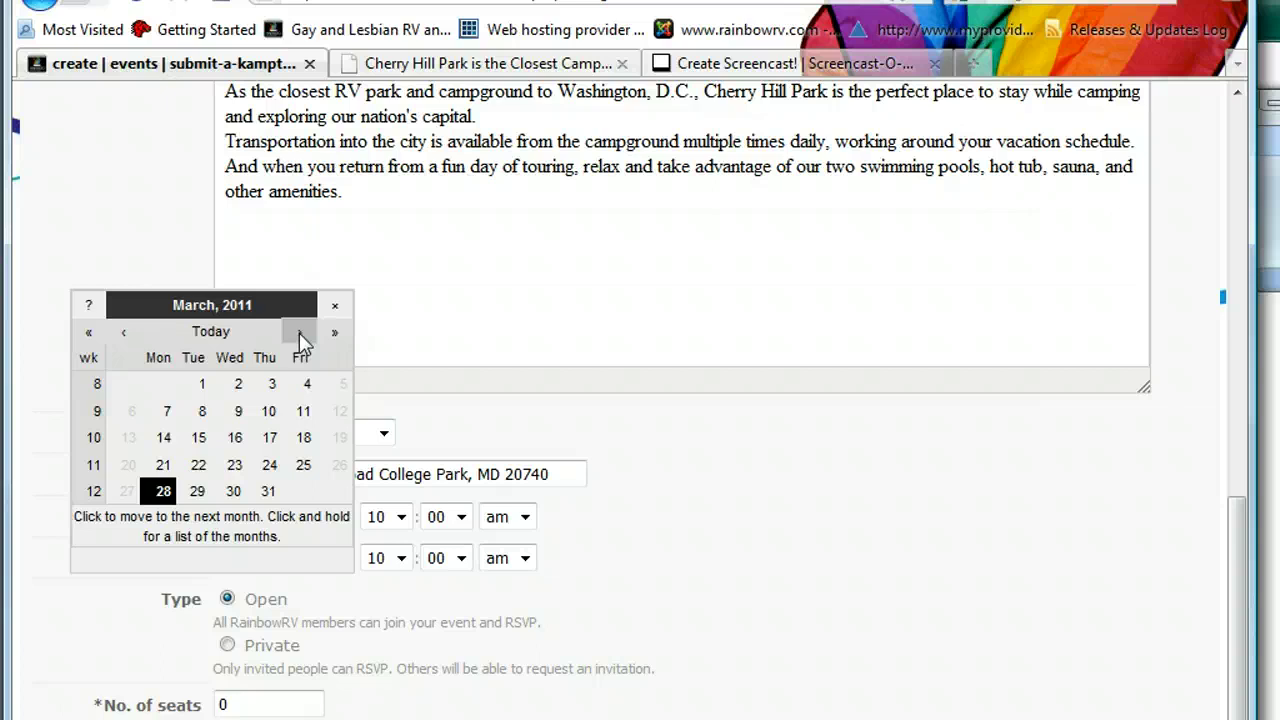
pyautogui.click(307, 384)
pyautogui.click(303, 411)
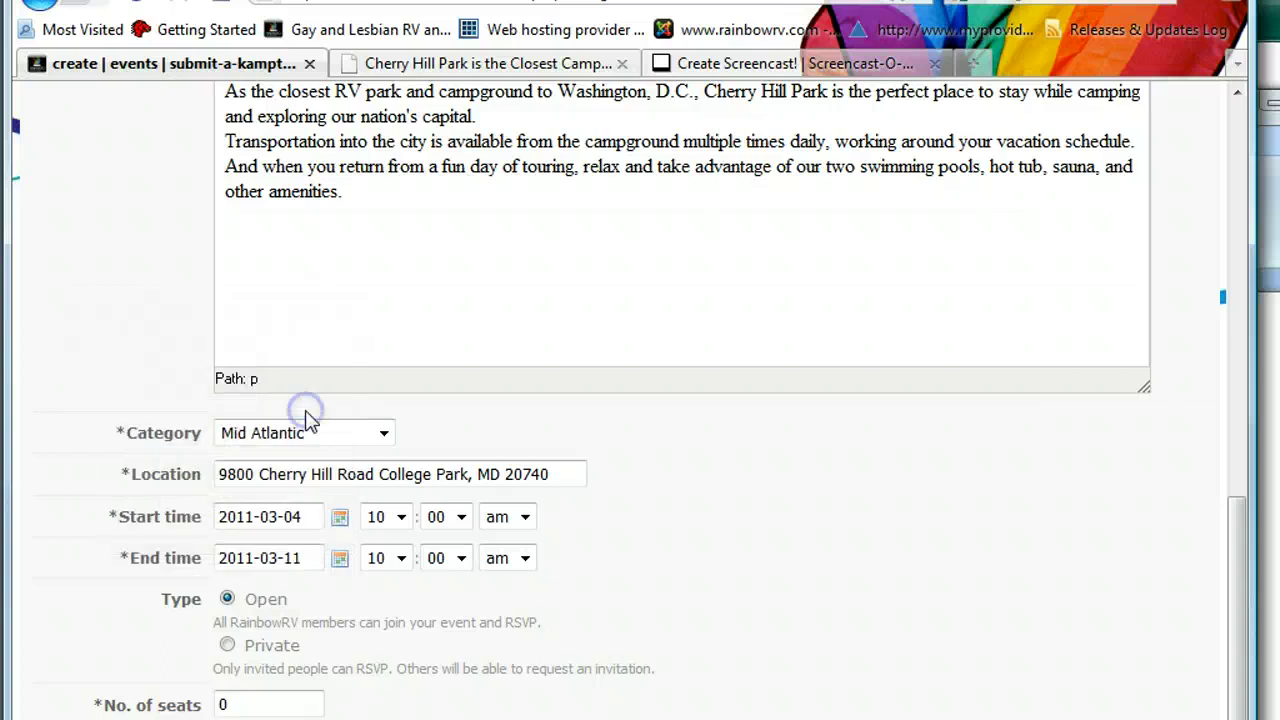
# - Keep the trip Open with unlimited seats and allow guests to invite friends
pyautogui.click(295, 610)
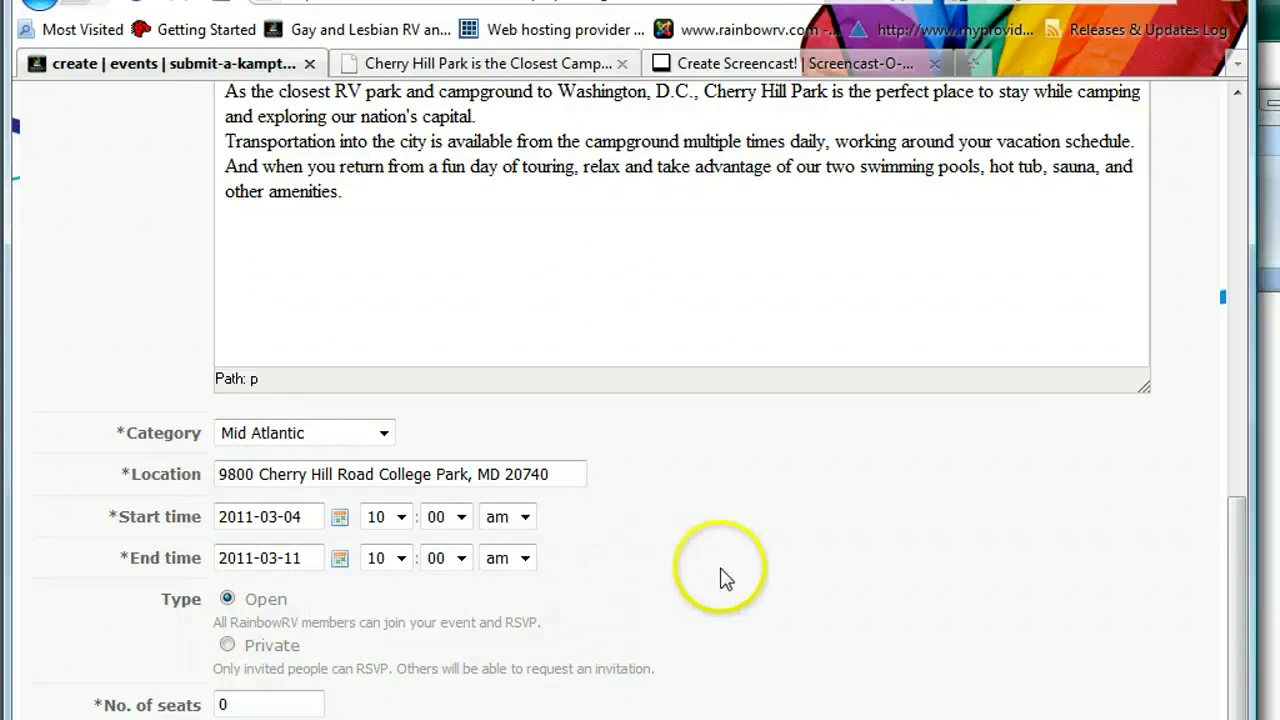
pyautogui.click(1232, 522)
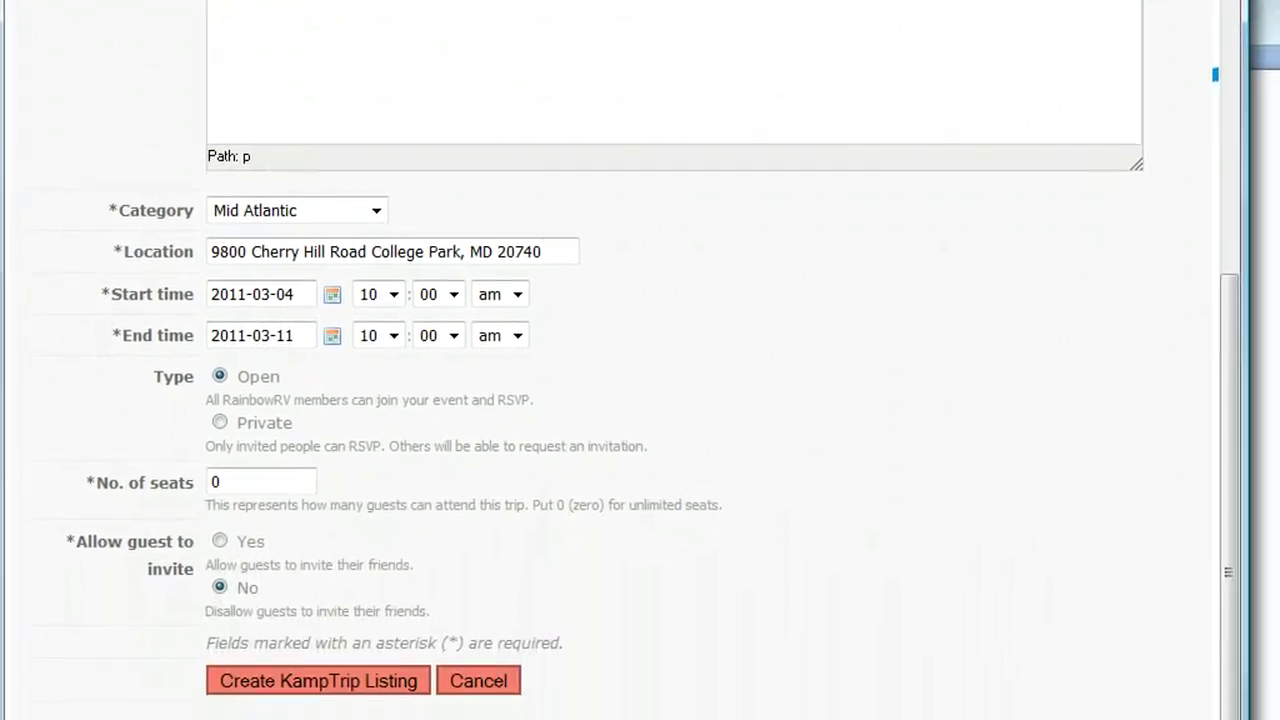
pyautogui.click(226, 482)
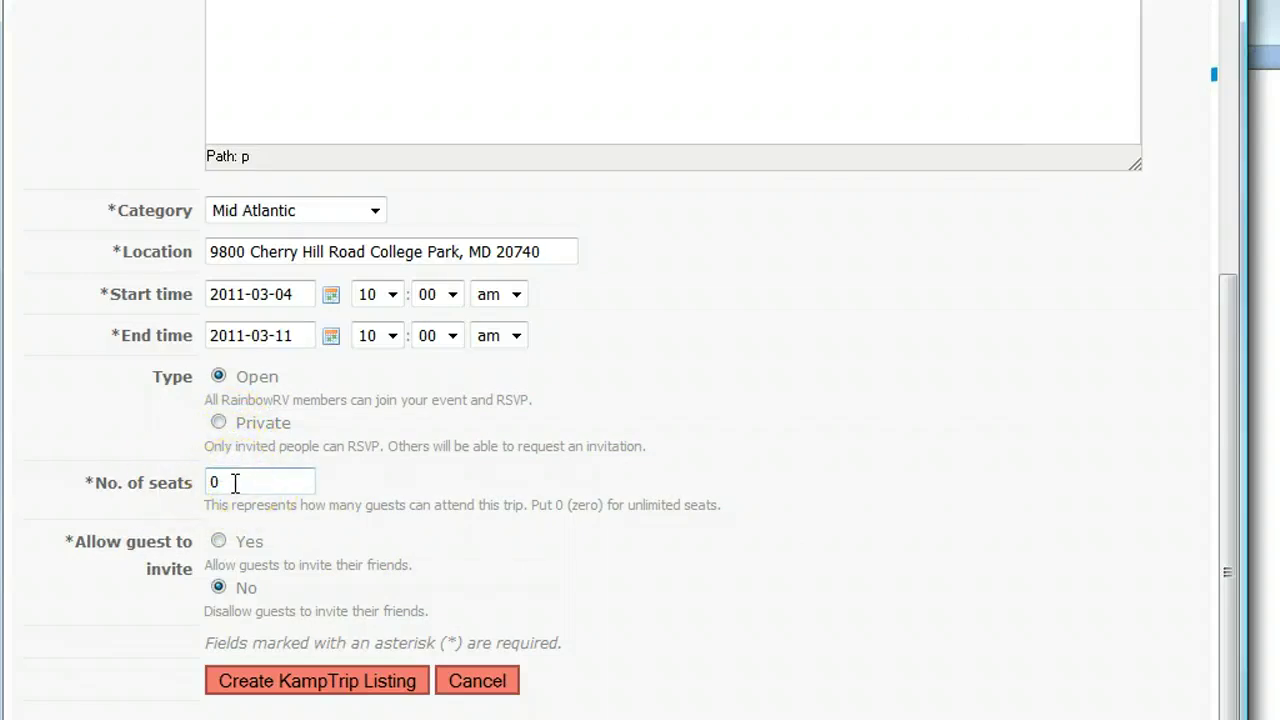
pyautogui.click(224, 484)
pyautogui.moveTo(129, 569)
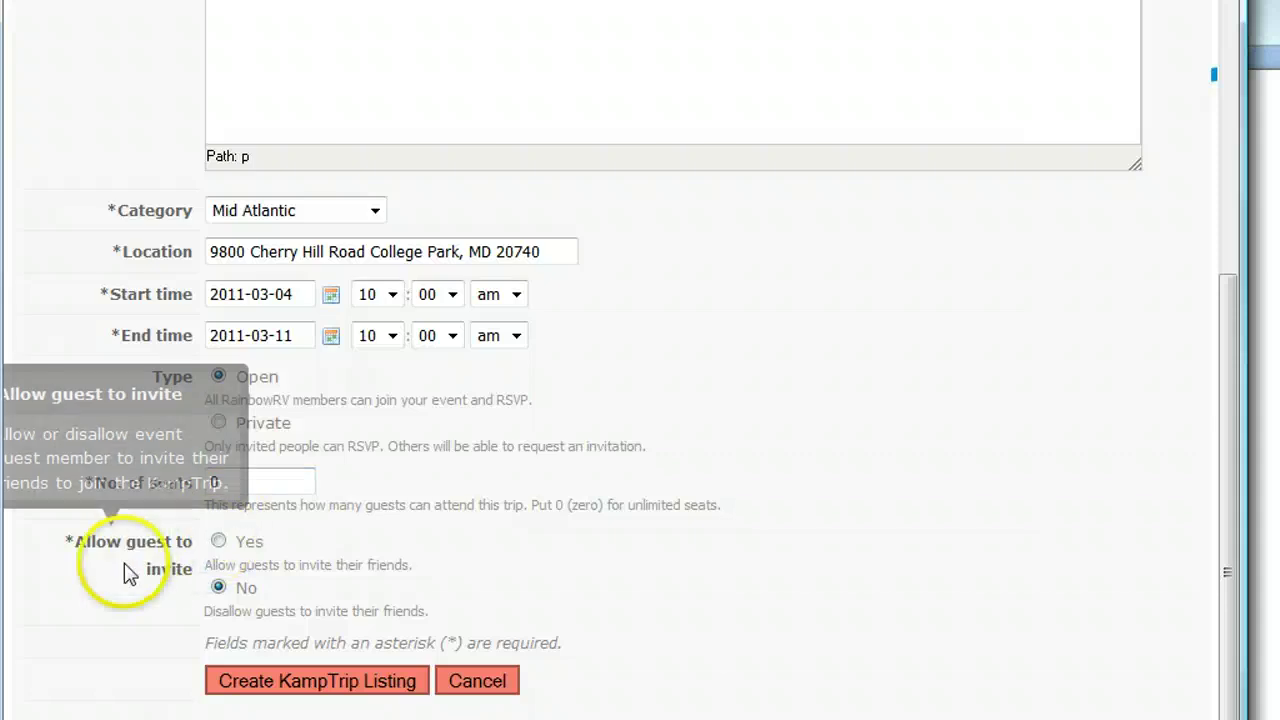
pyautogui.click(219, 542)
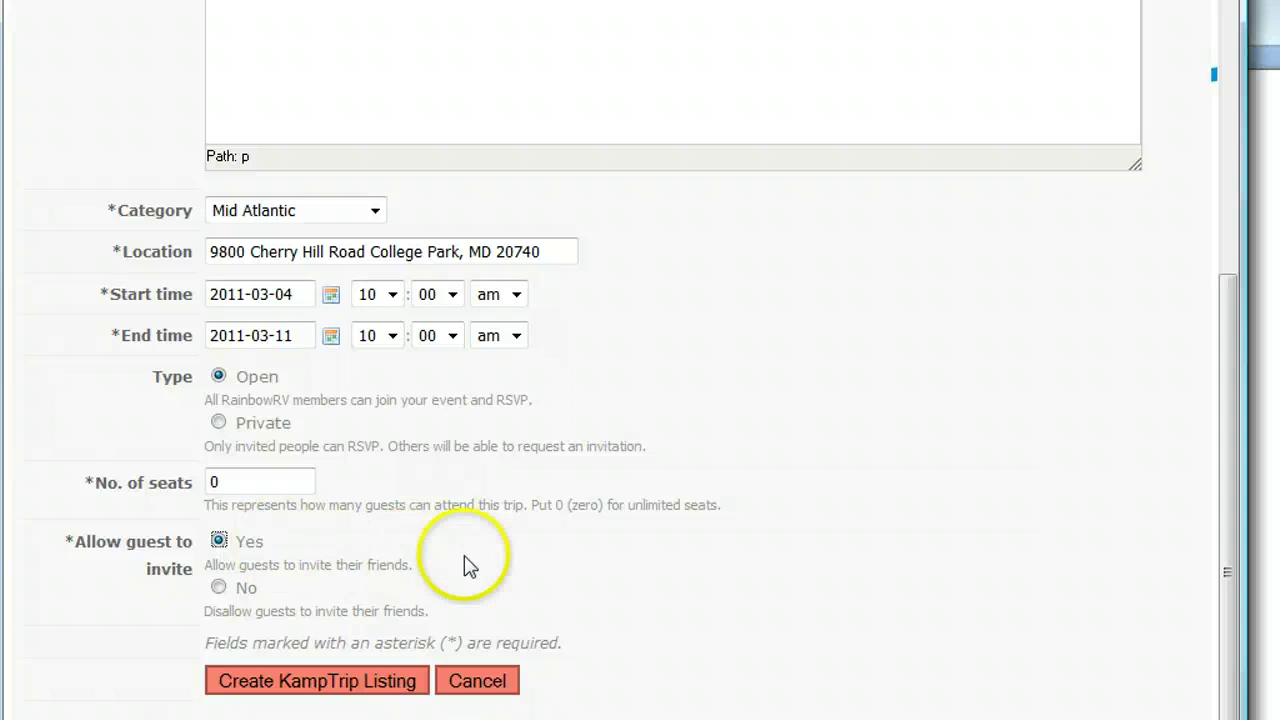
pyautogui.scroll(3, 814, 589)
pyautogui.scroll(9, 814, 589)
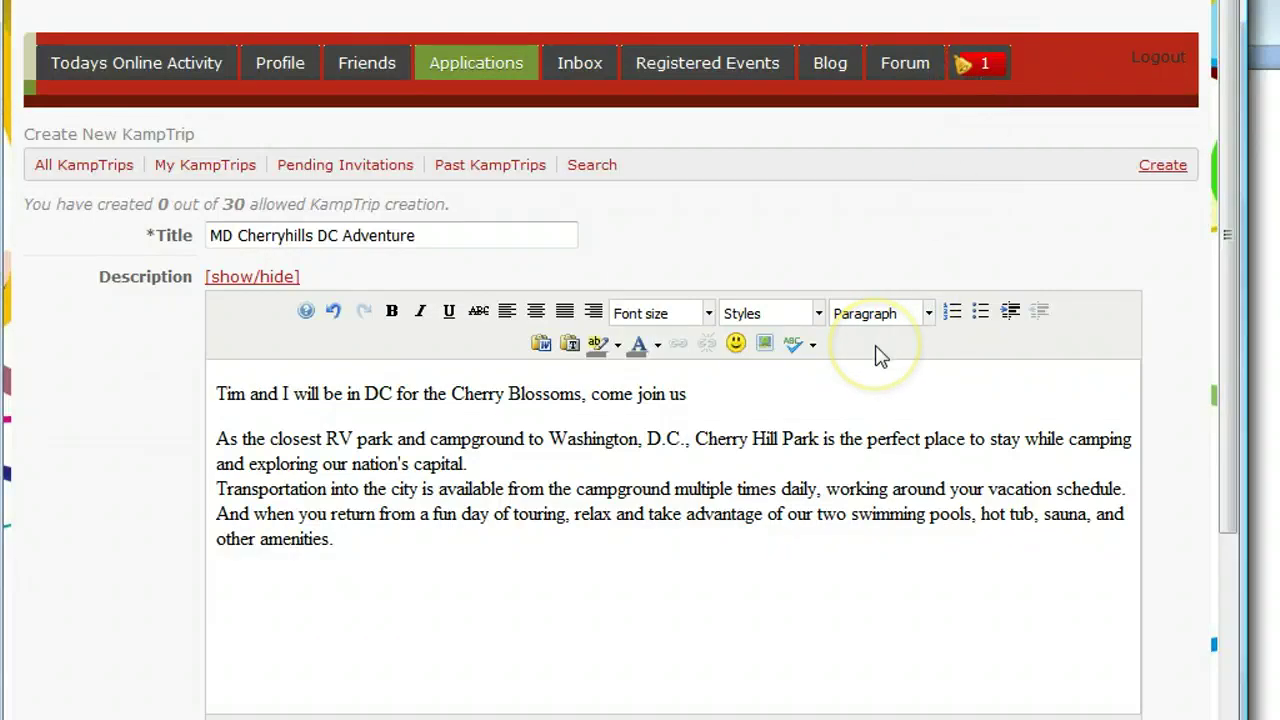
pyautogui.scroll(-9, 879, 356)
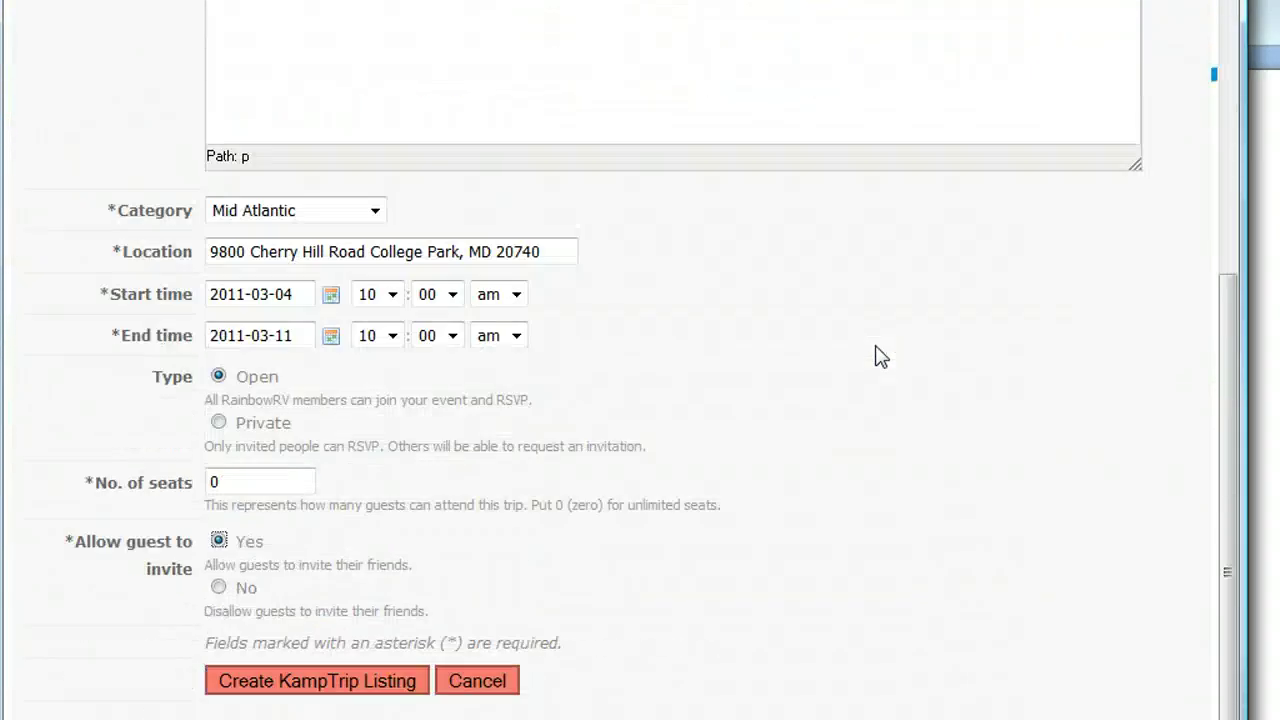
# - Submit the KampTrip listing and locate it in the All KampTrips list
pyautogui.click(340, 683)
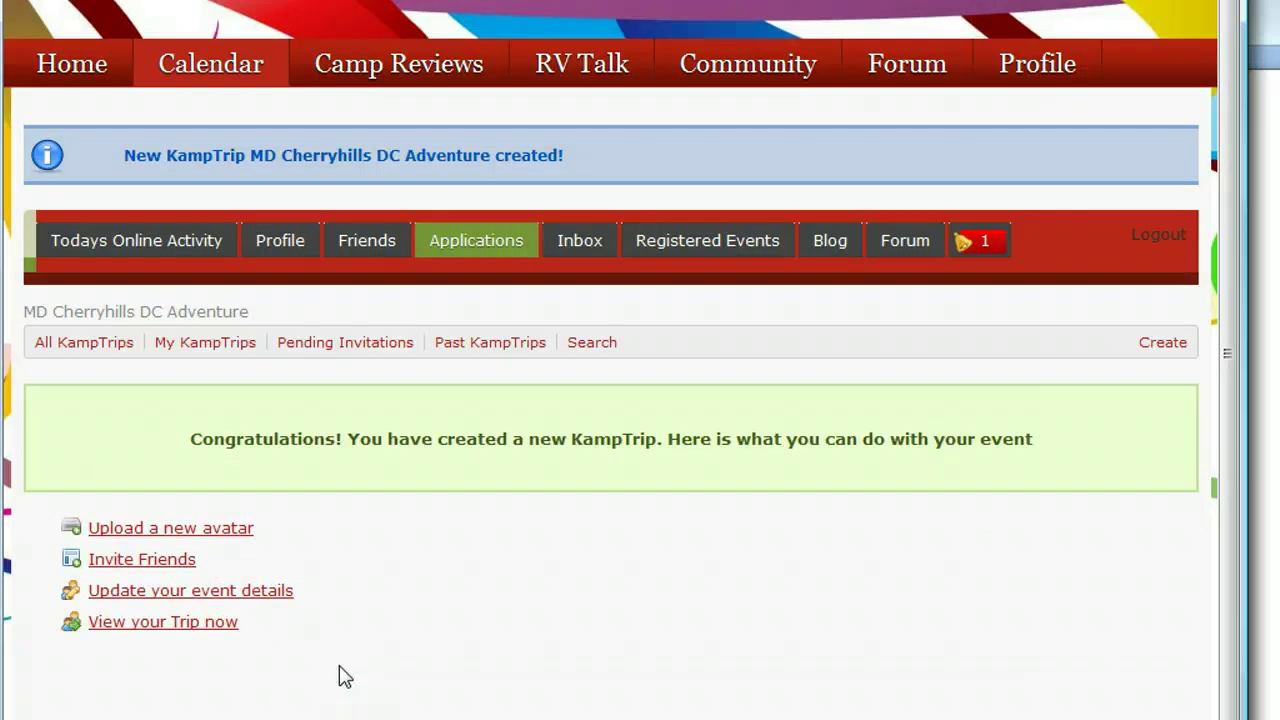
pyautogui.click(400, 616)
pyautogui.click(91, 345)
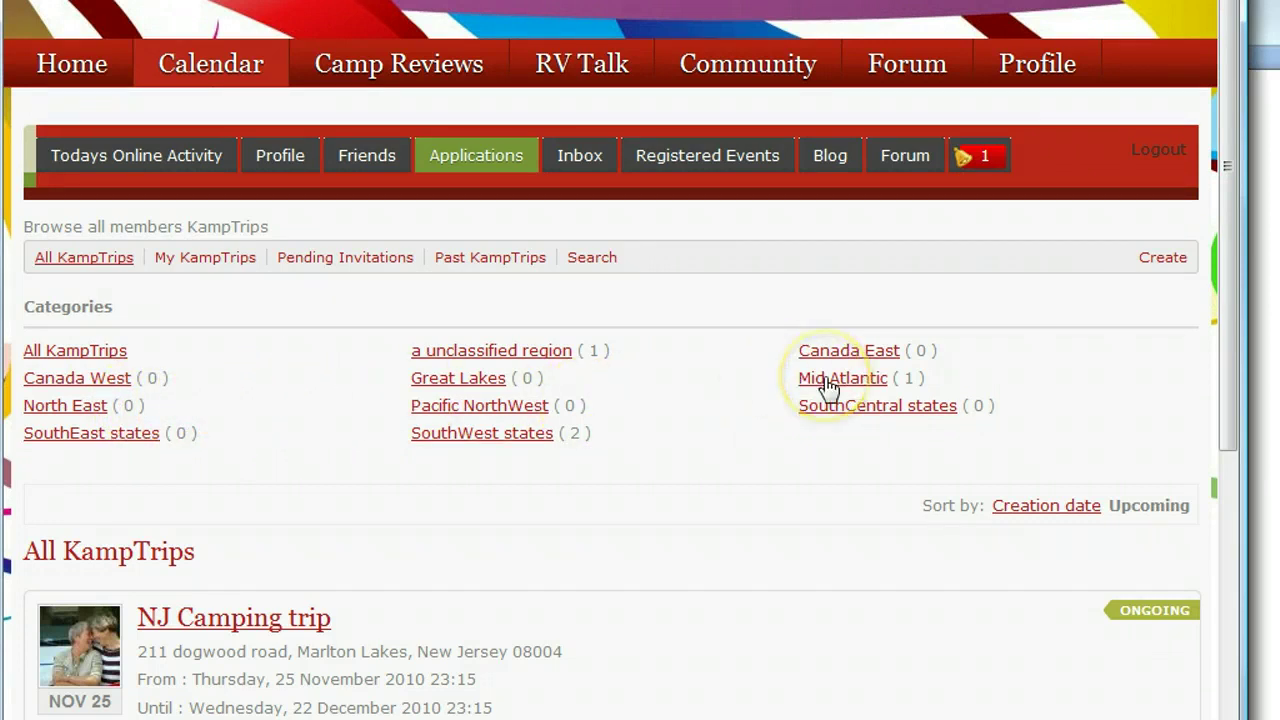
pyautogui.scroll(-6, 662, 468)
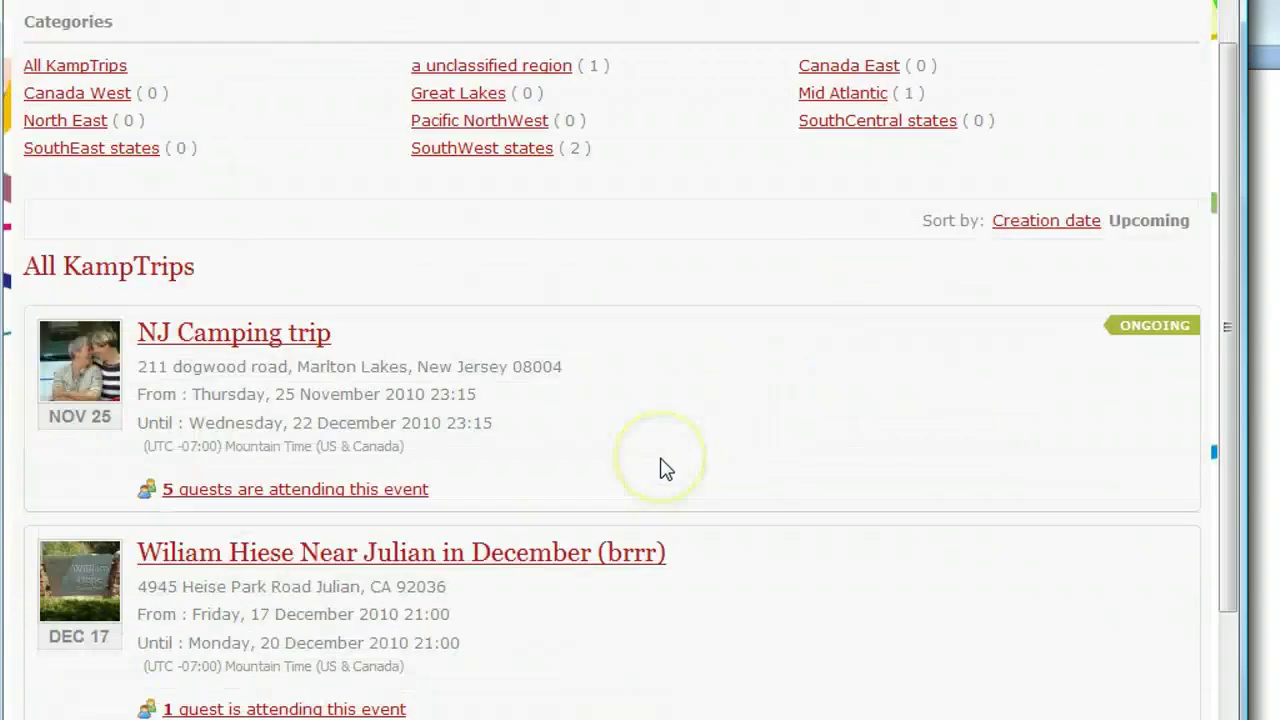
pyautogui.scroll(-2, 662, 468)
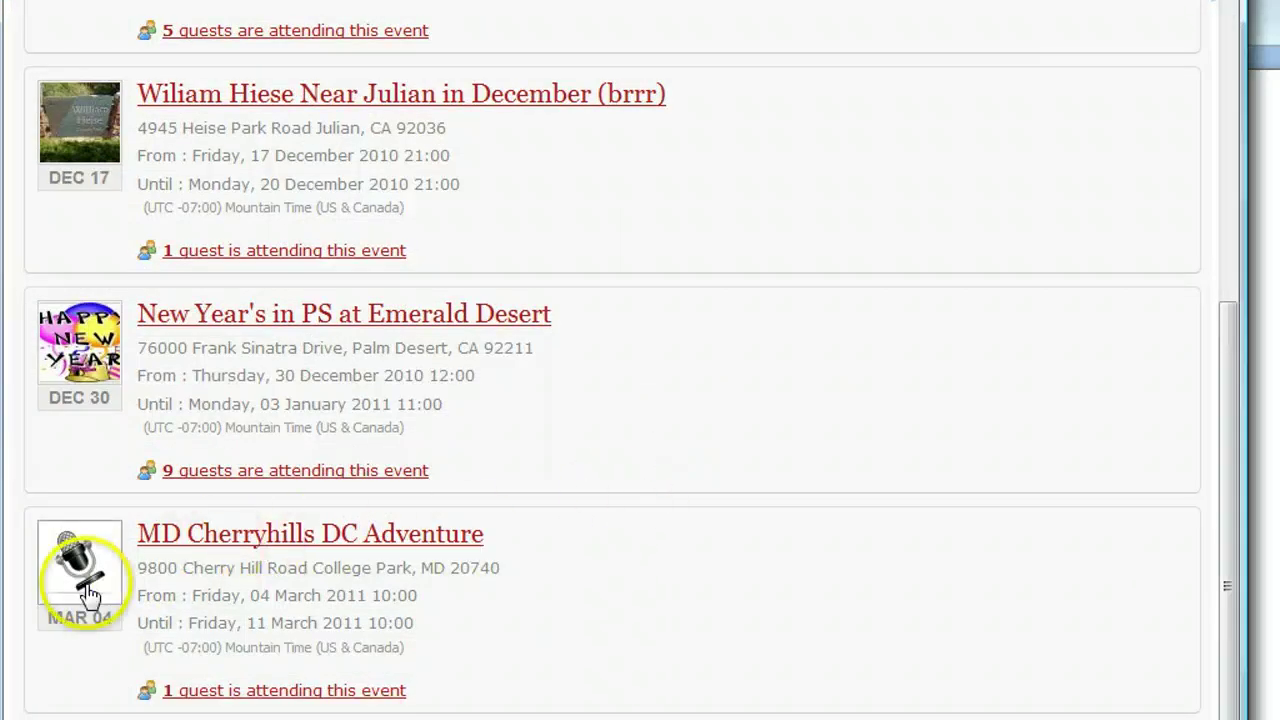
# - Open the MD Cherryhills DC Adventure trip page and its Edit Avatar upload page
pyautogui.click(182, 536)
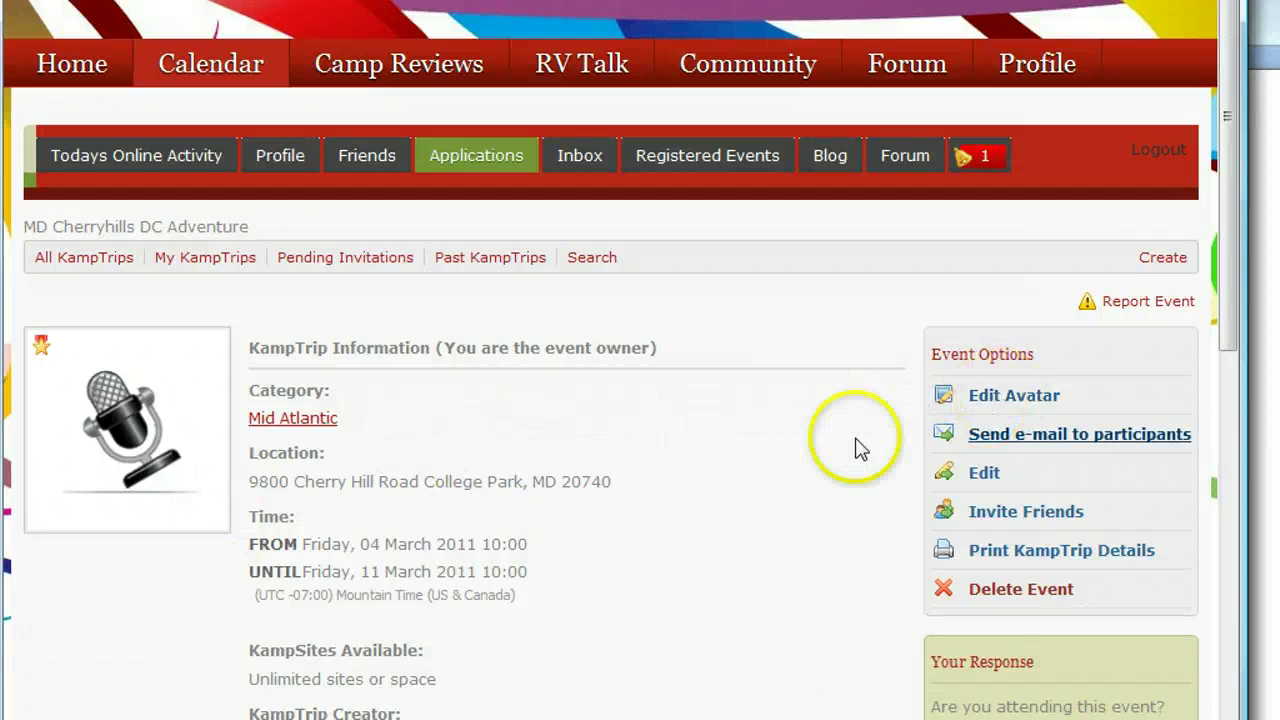
pyautogui.scroll(-4, 786, 478)
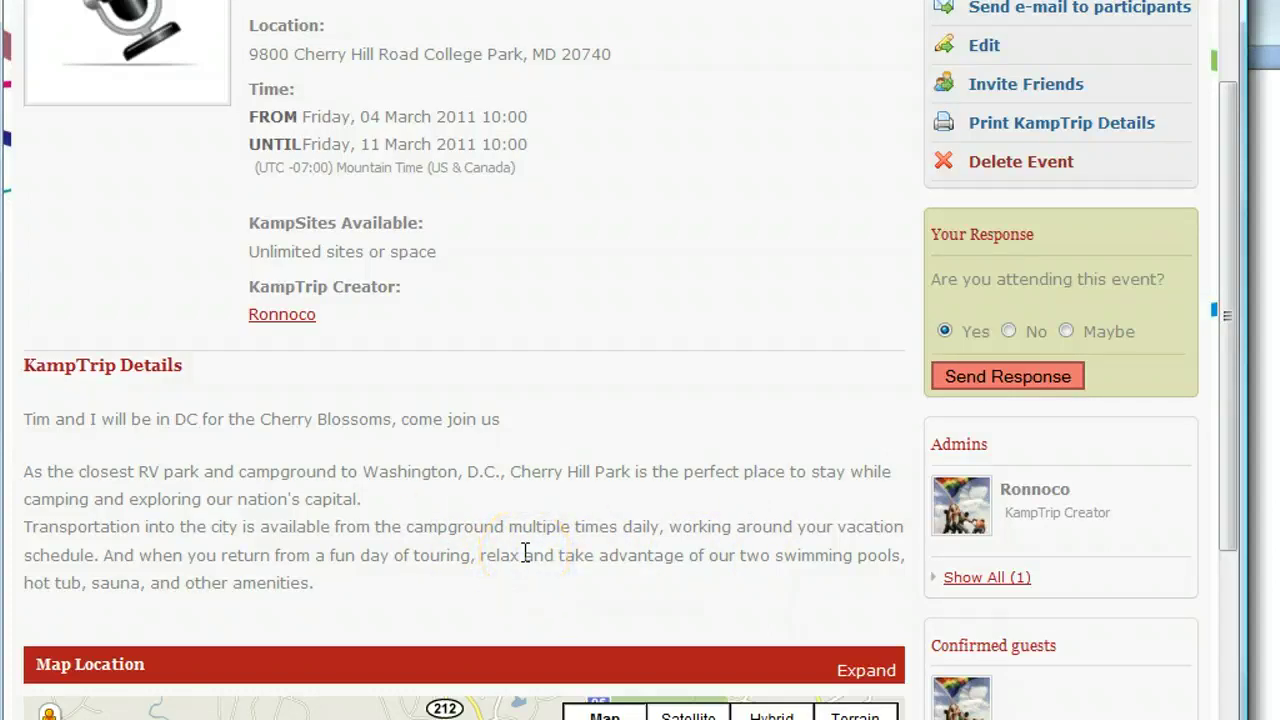
pyautogui.scroll(3, 524, 553)
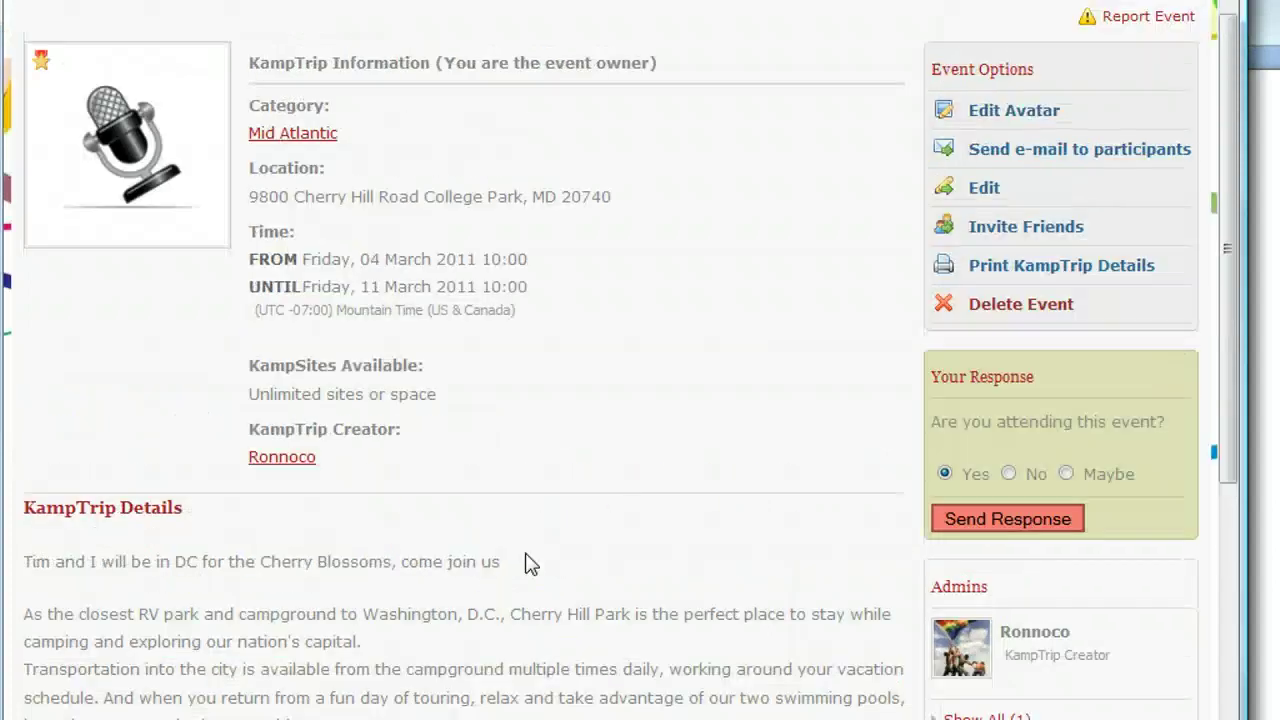
pyautogui.scroll(3, 530, 563)
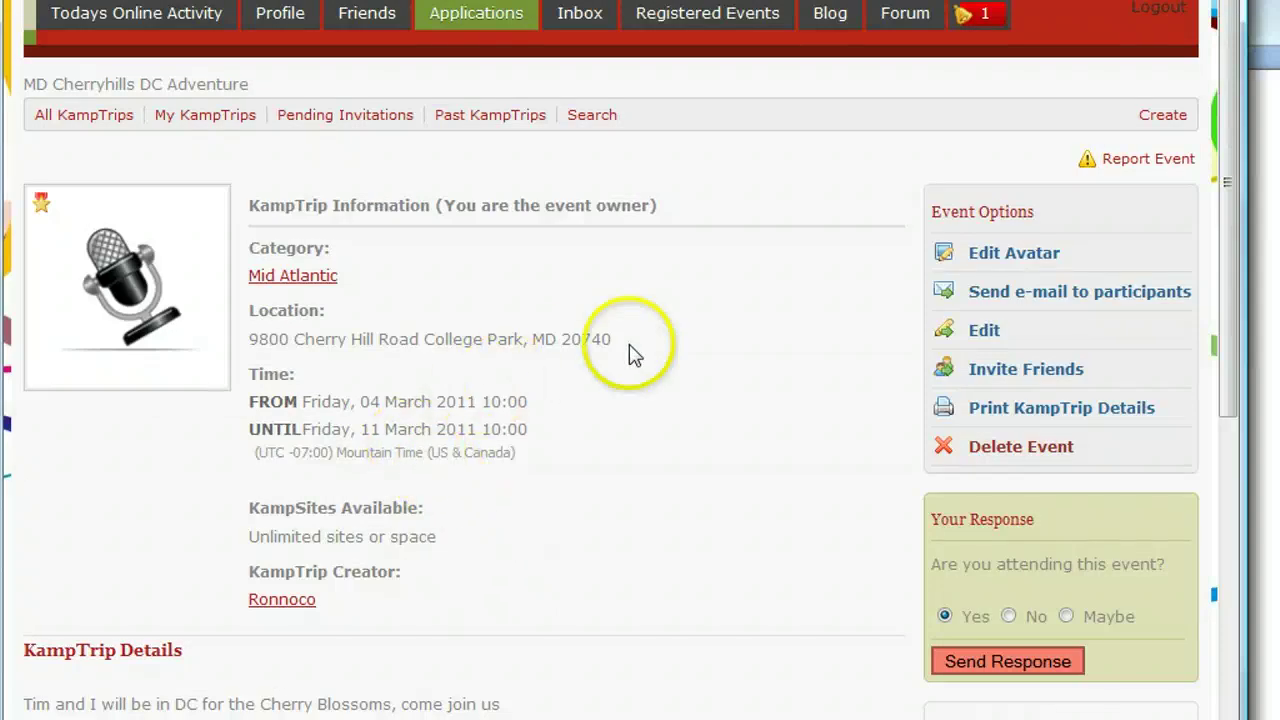
pyautogui.click(1013, 254)
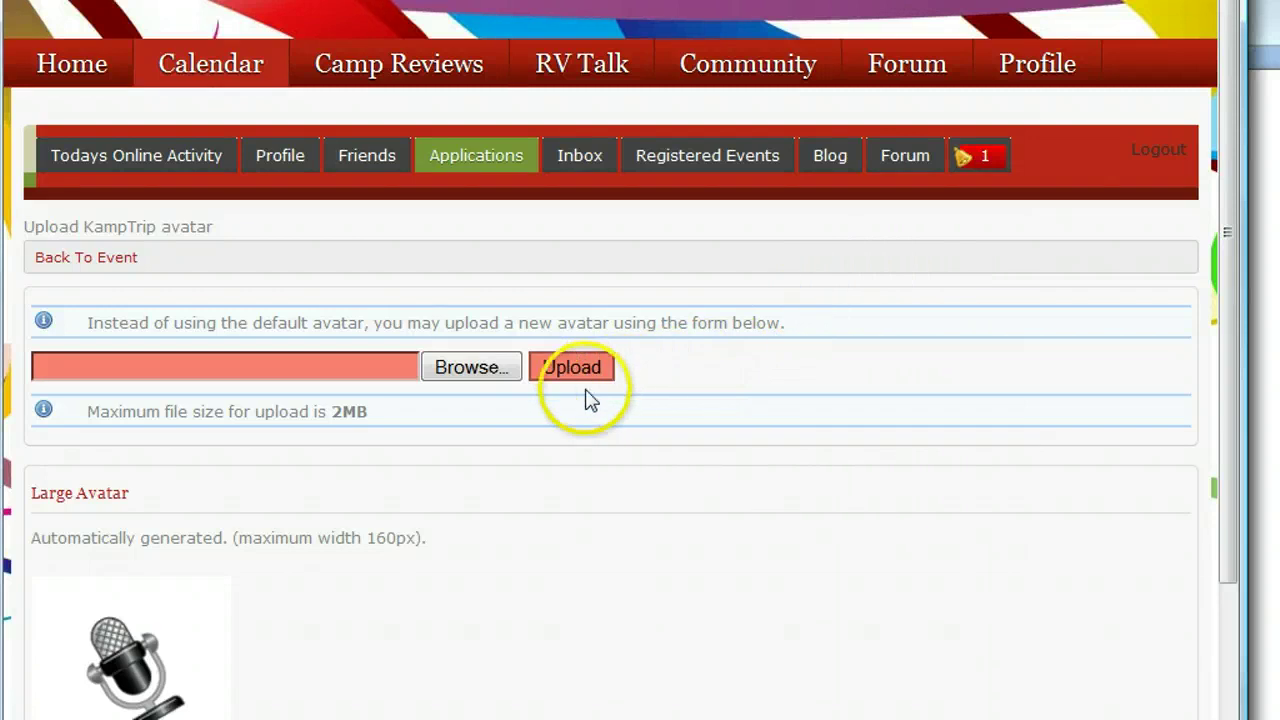
# - Upload the 'white house' picture from Downloads as the trip's avatar
pyautogui.click(470, 369)
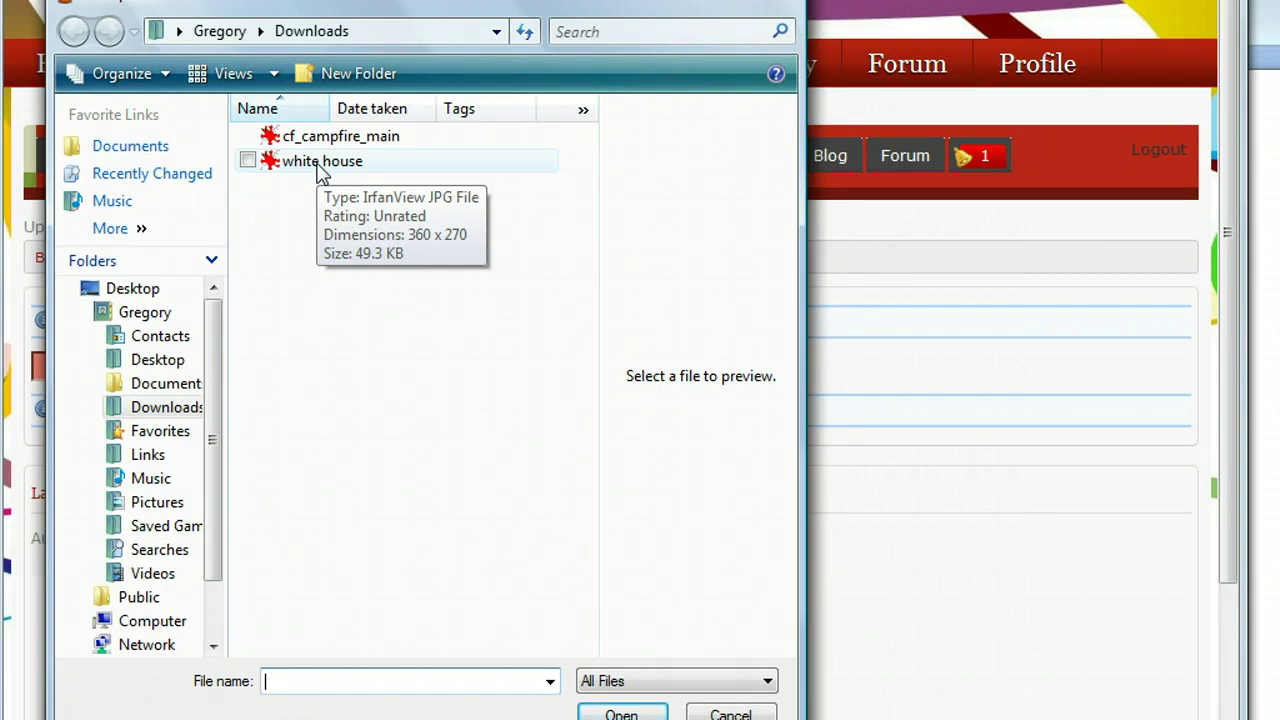
pyautogui.click(320, 166)
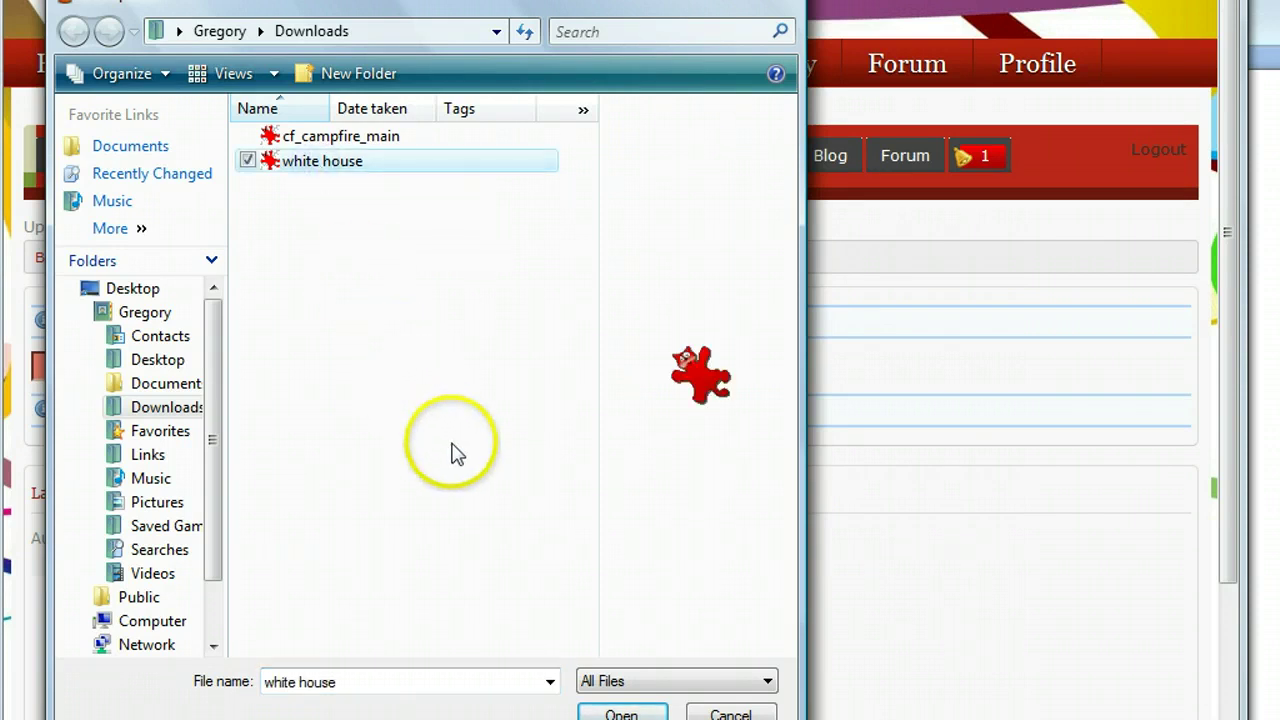
pyautogui.click(620, 712)
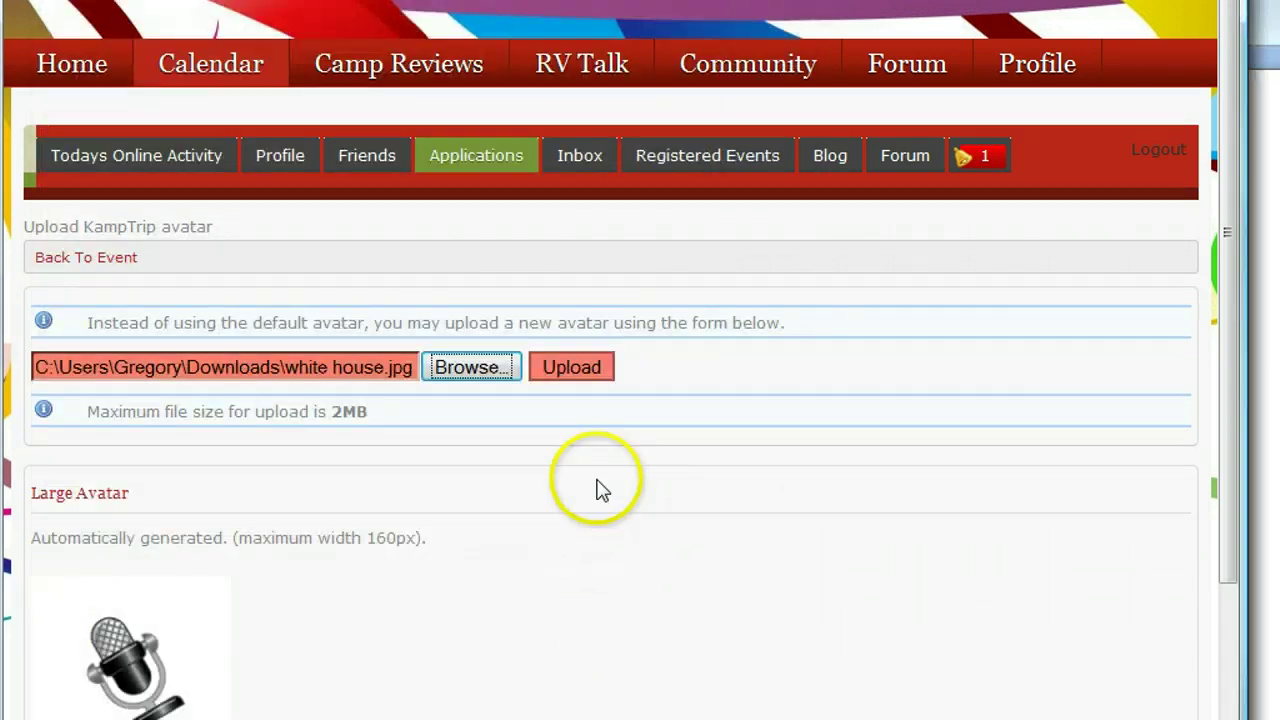
pyautogui.click(580, 370)
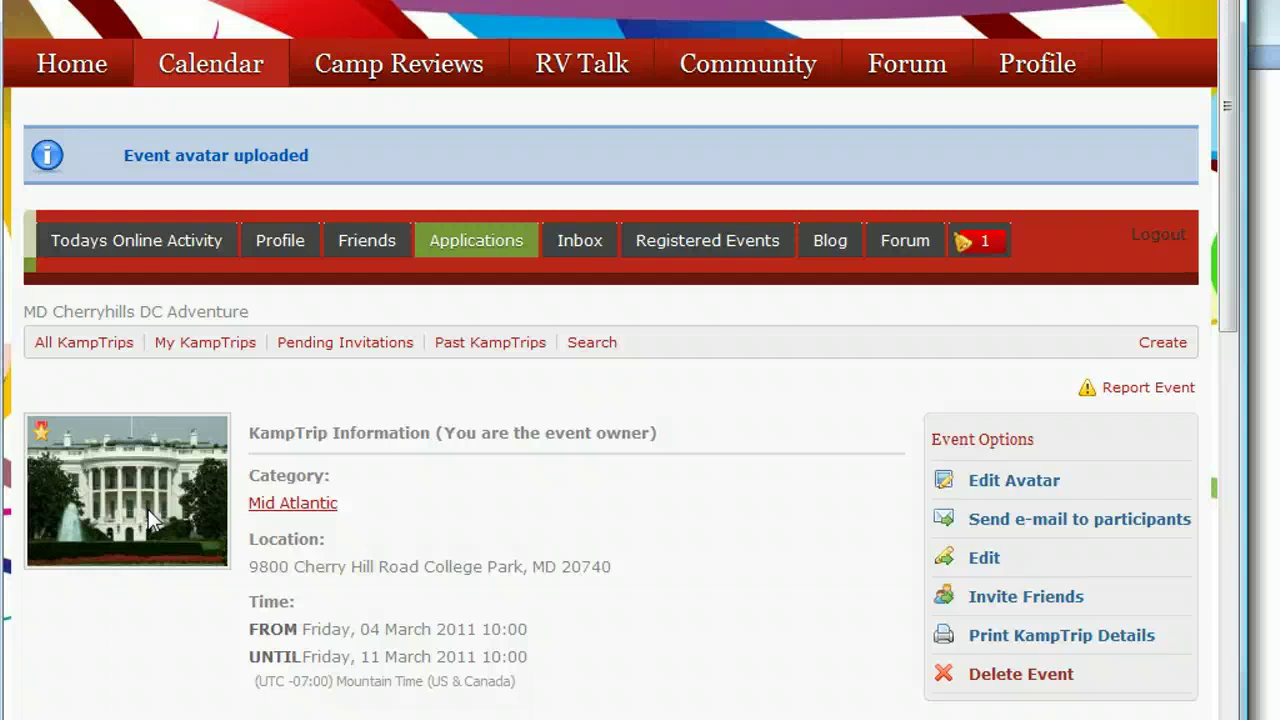
# - Open the trip's Invite Friends page from the Event Options panel
pyautogui.click(169, 591)
pyautogui.scroll(-3, 169, 598)
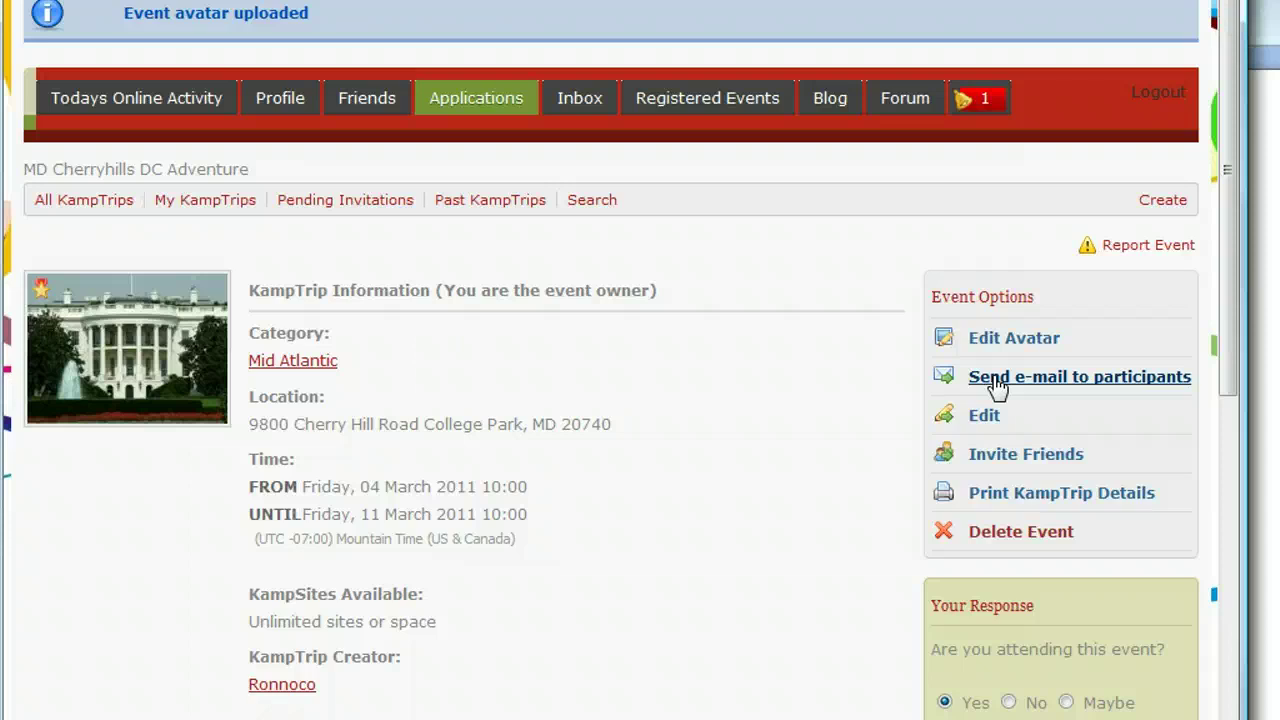
pyautogui.click(1012, 460)
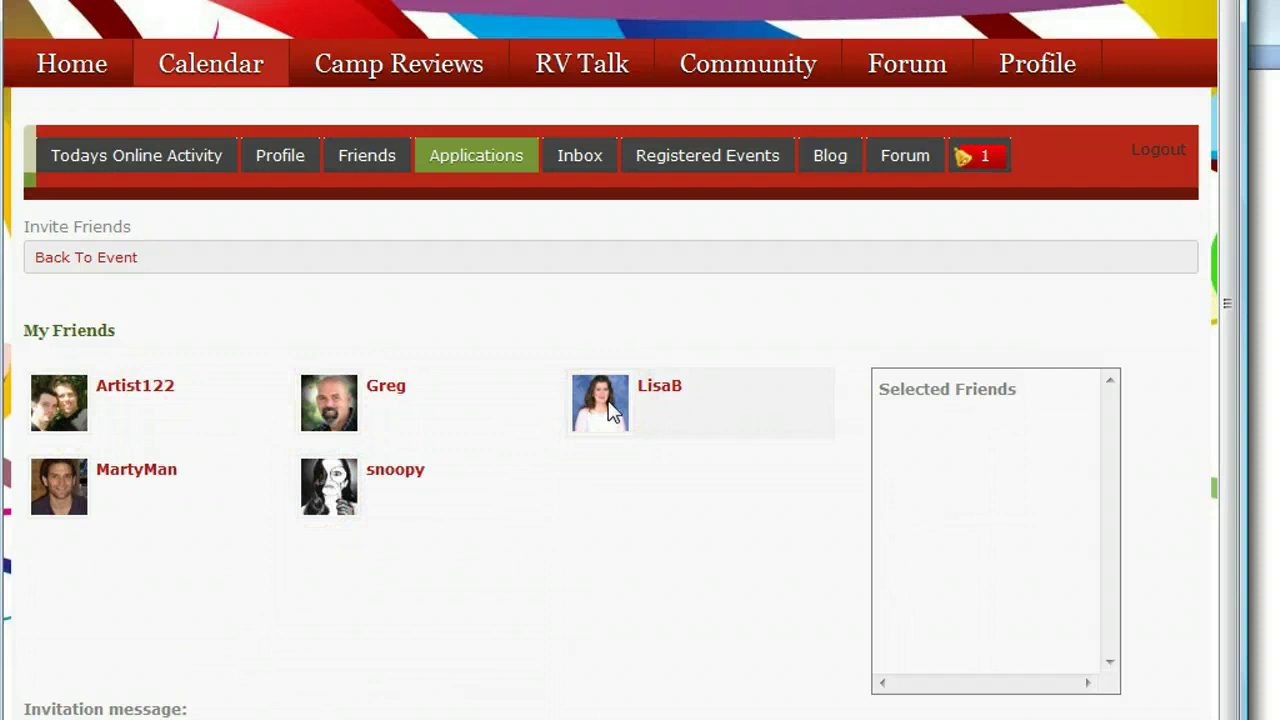
# - Add the first three listed friends to the Selected Friends list
pyautogui.click(120, 396)
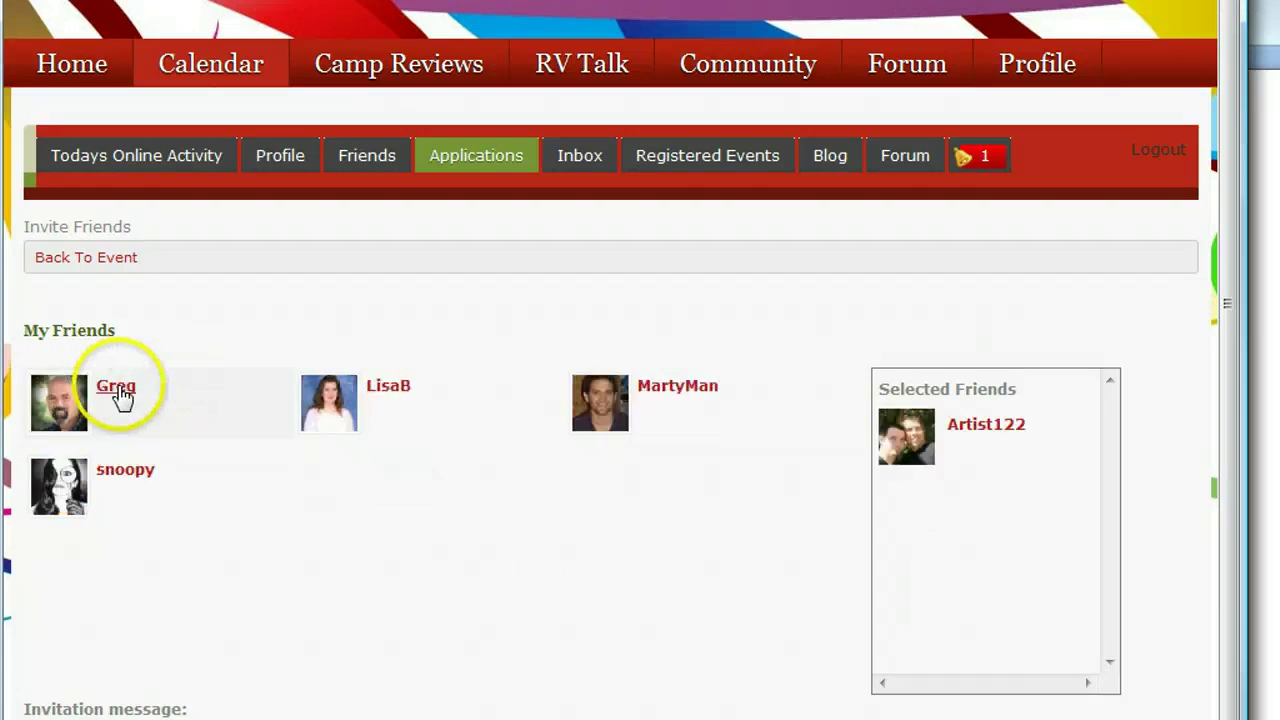
pyautogui.click(665, 396)
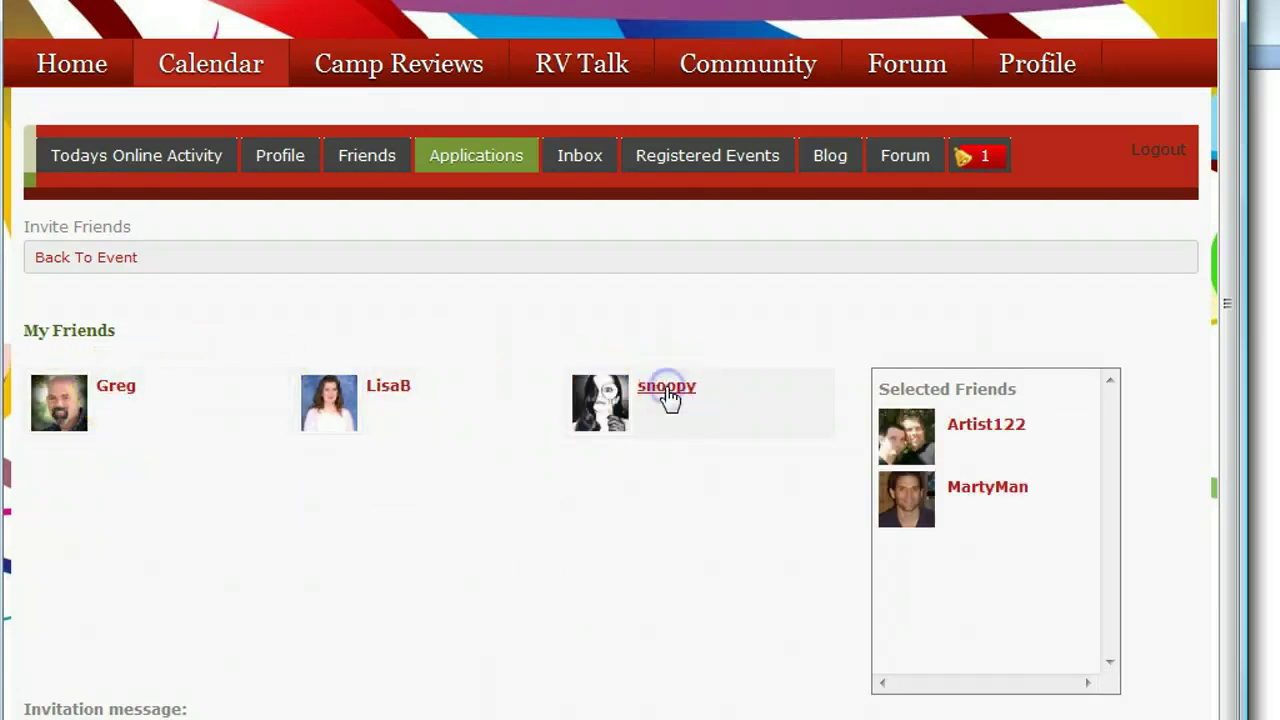
pyautogui.click(400, 396)
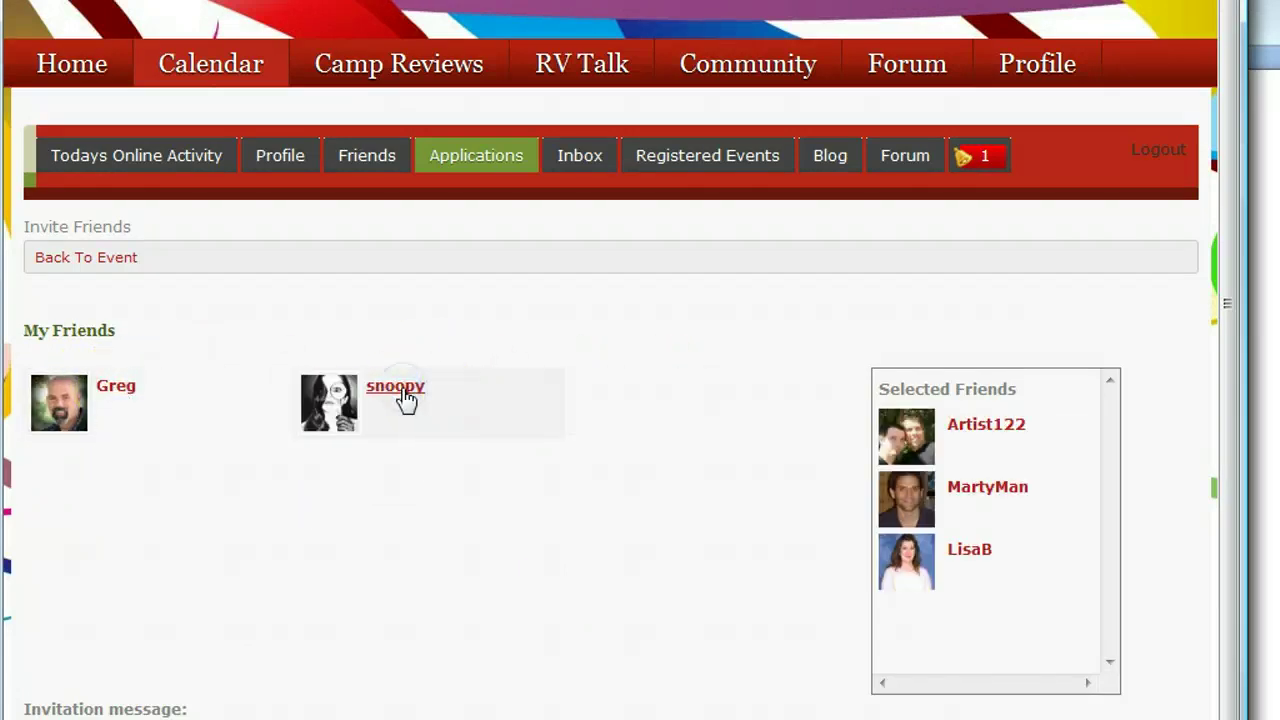
# - Enter the invitation message 'Hay Guys this might be fun'
pyautogui.scroll(-3, 405, 398)
pyautogui.click(126, 597)
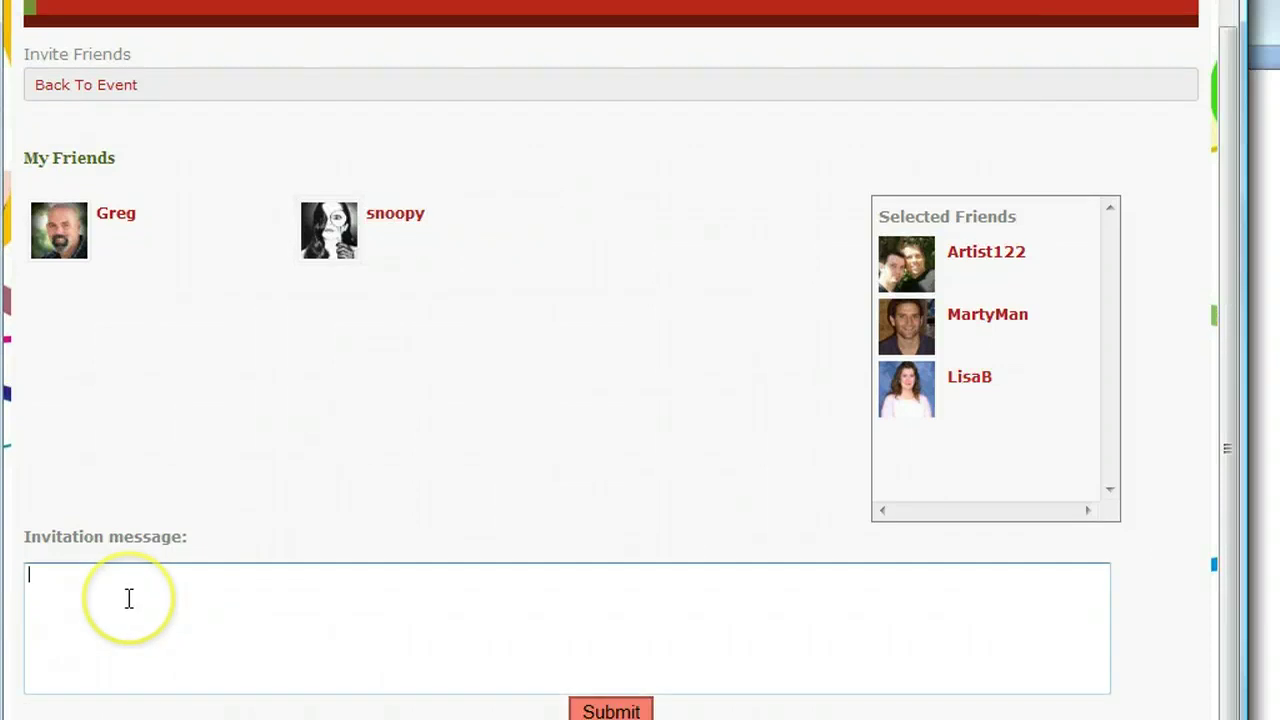
pyautogui.write('Hay')
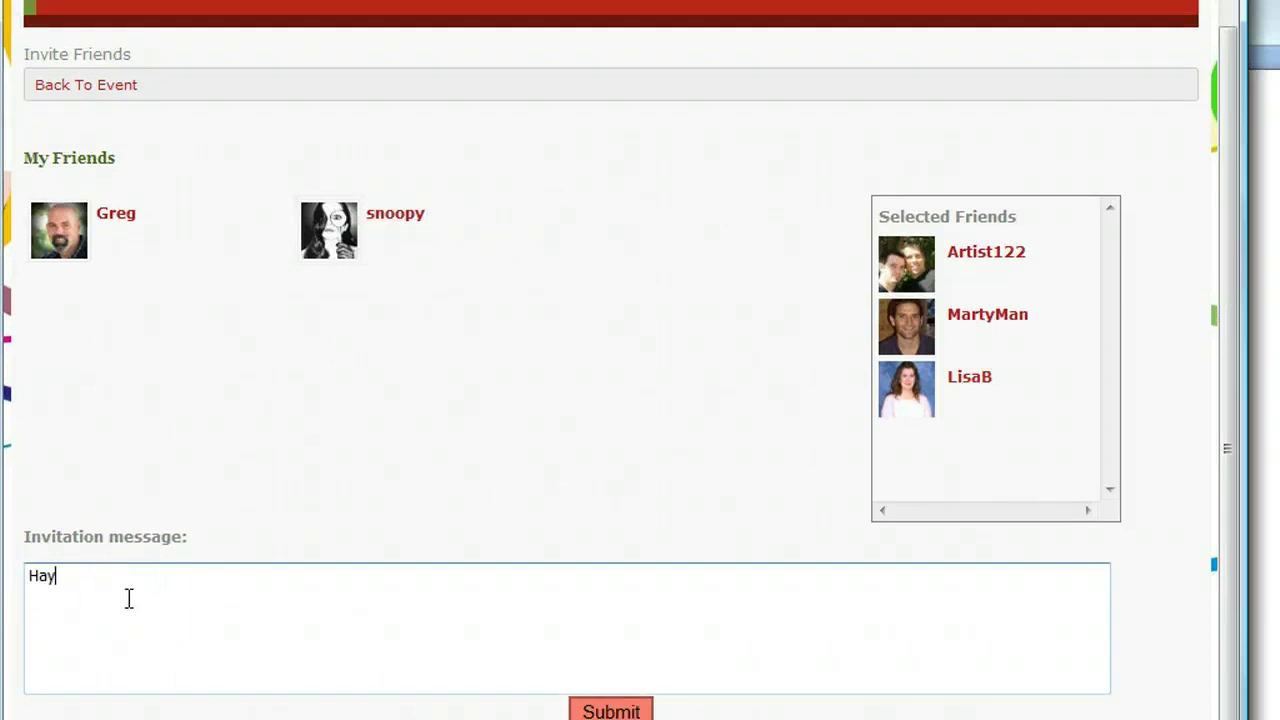
pyautogui.write(' Guys this might be fu')
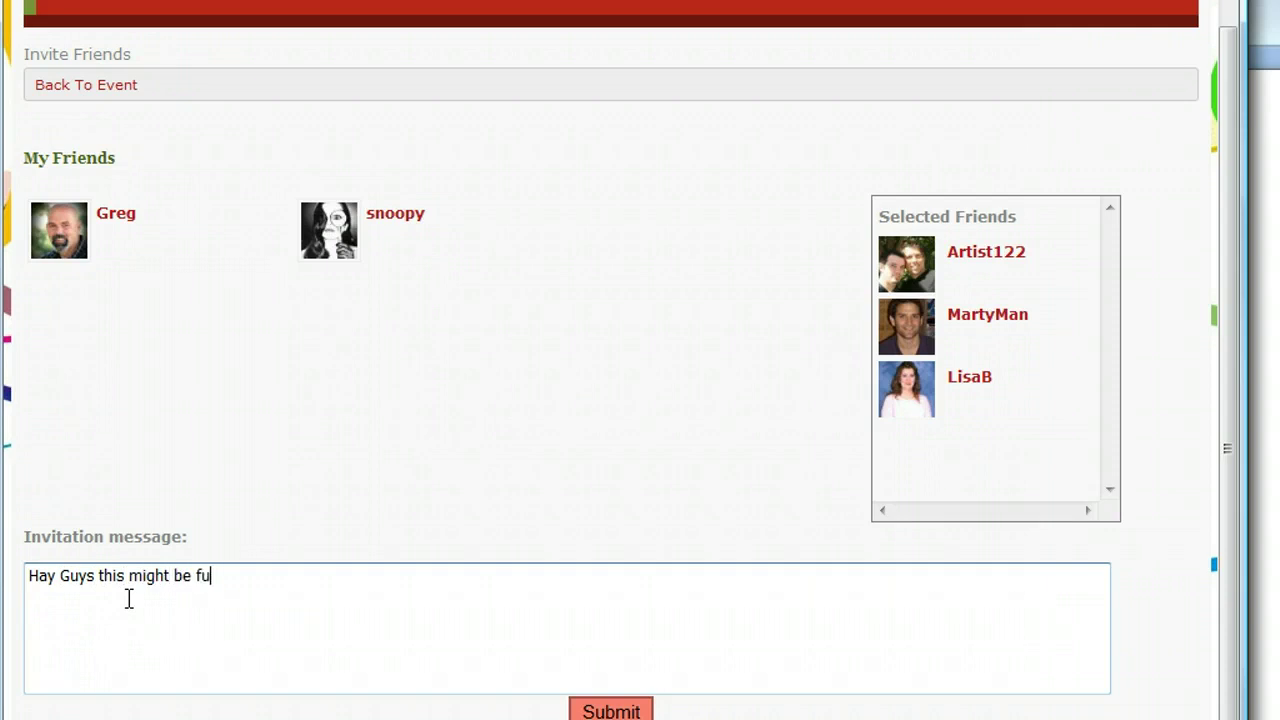
pyautogui.write('n')
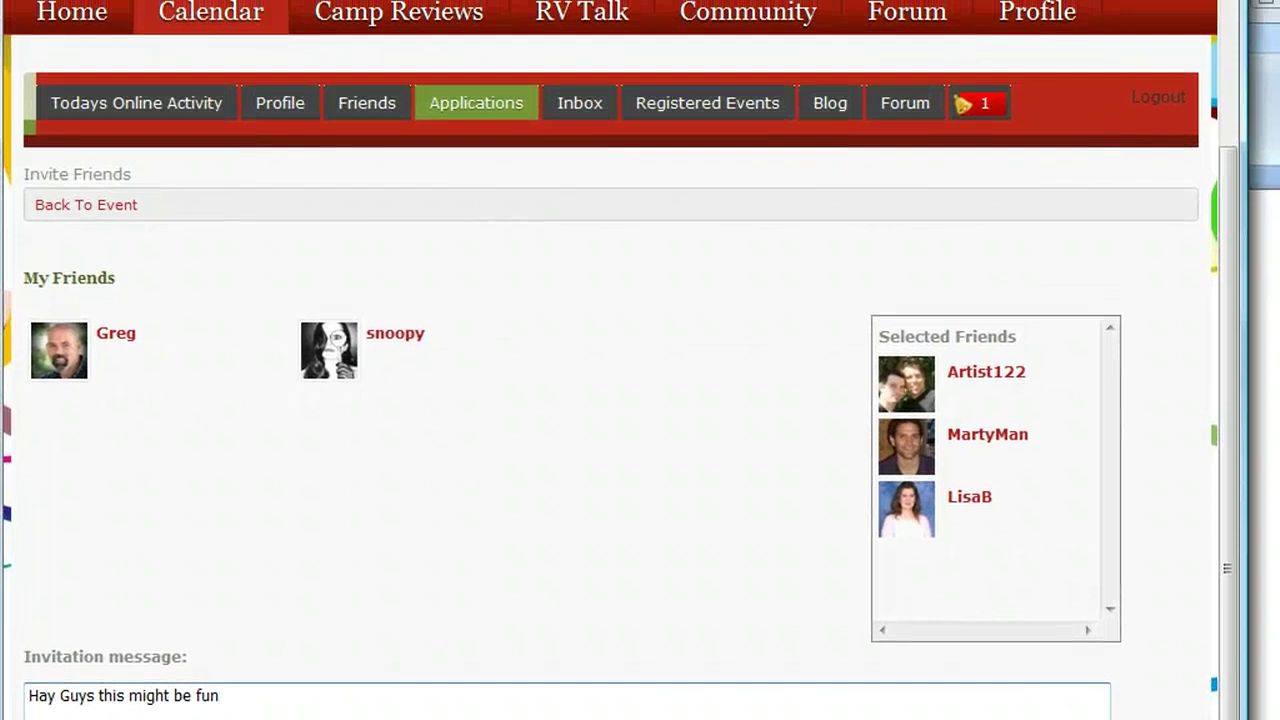
pyautogui.moveTo(639, 40)
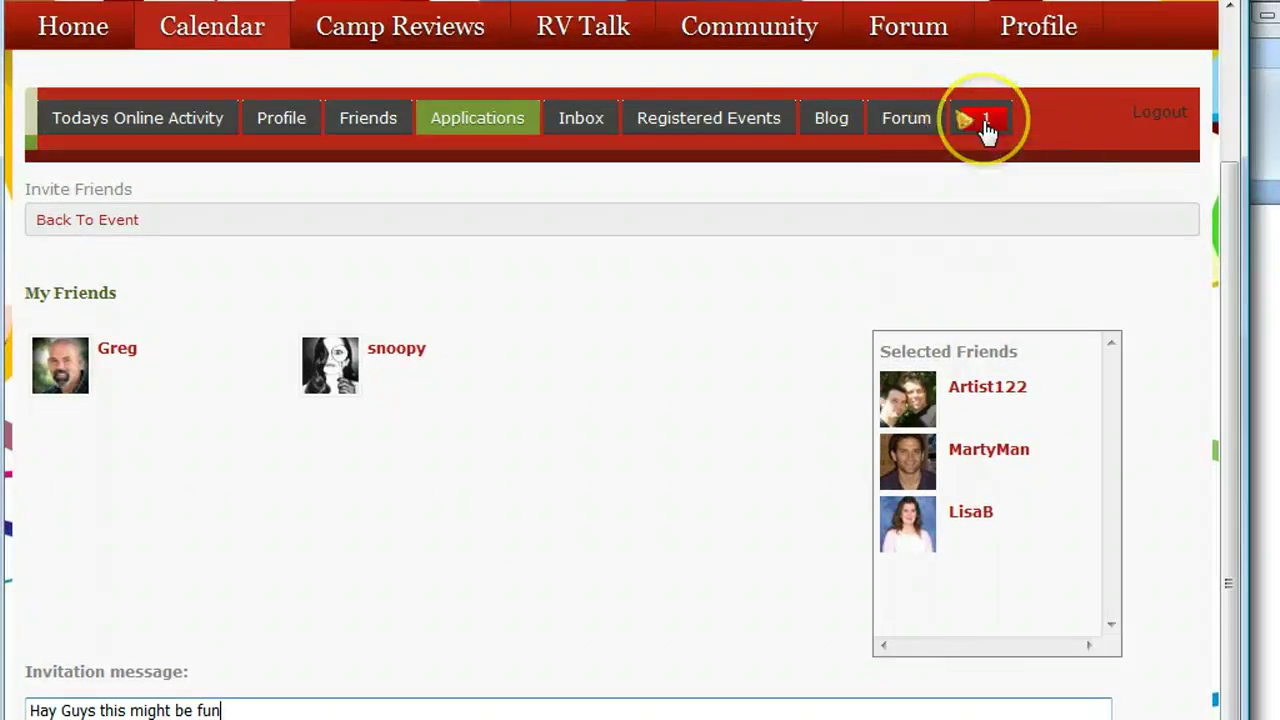
# - Reject the NJ Camping trip invitation in Notifications and close the popup
pyautogui.click(985, 124)
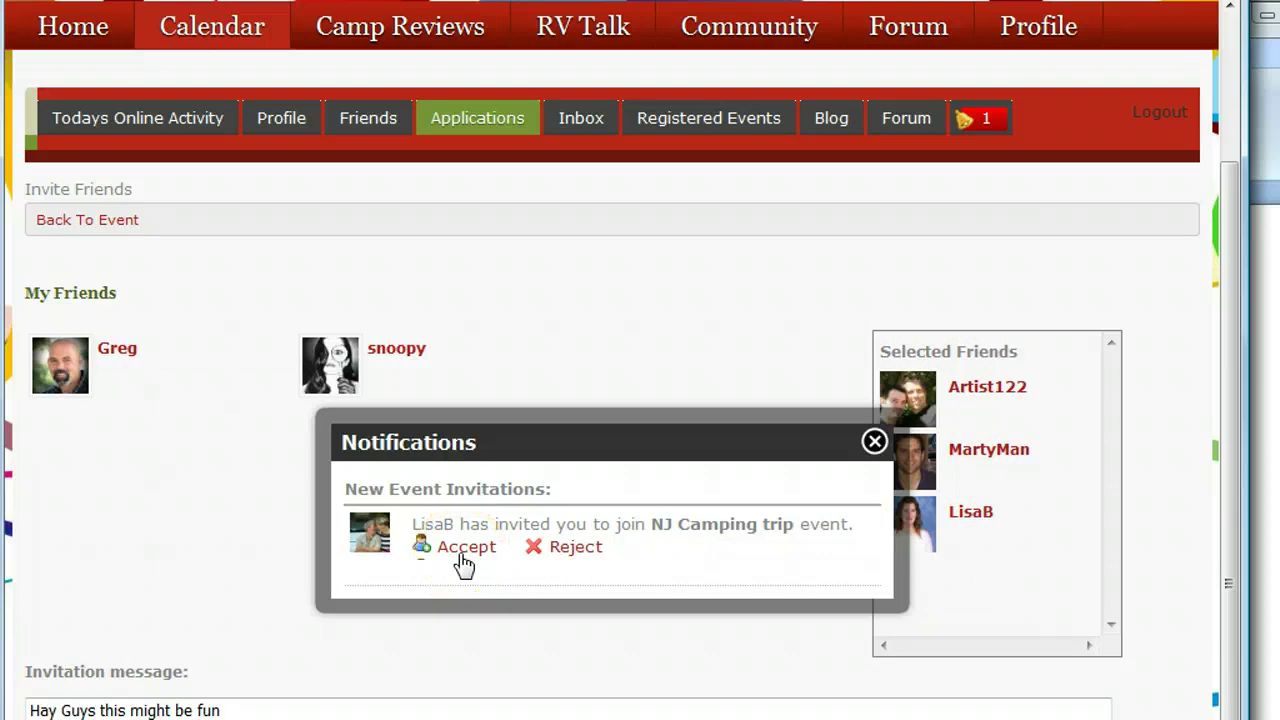
pyautogui.click(574, 557)
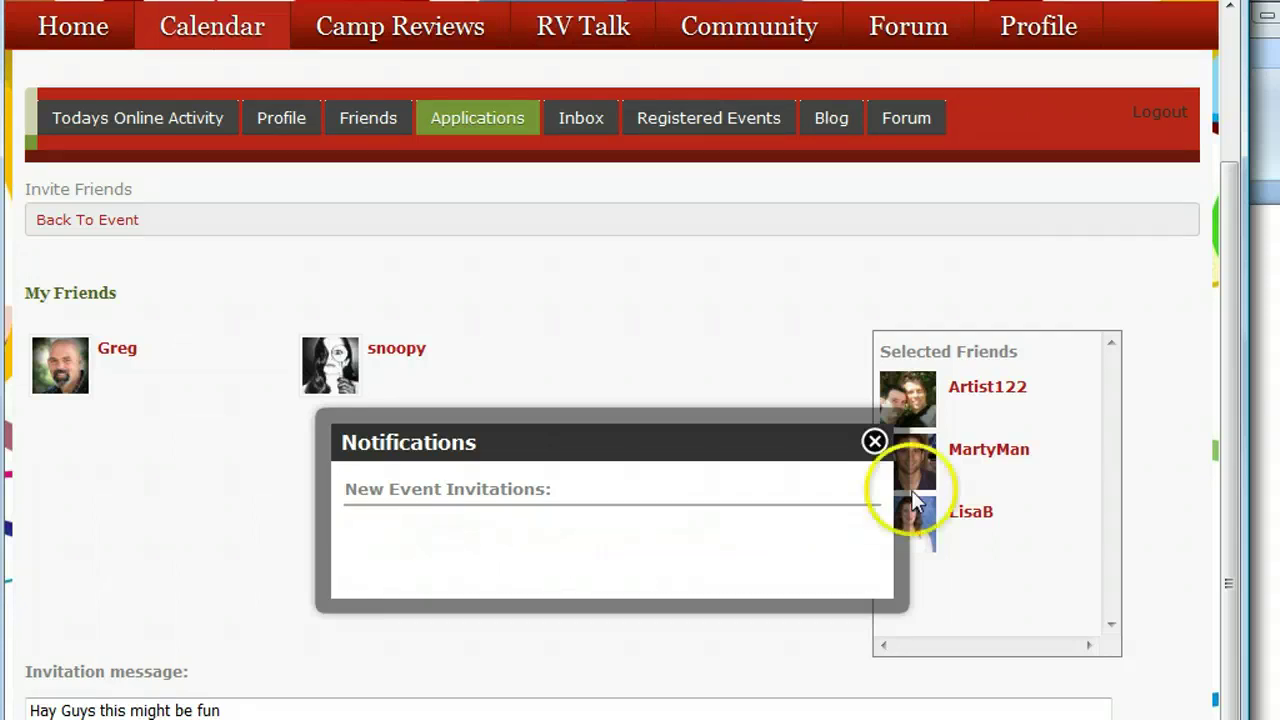
pyautogui.click(875, 443)
# - Go back to the MD Cherryhills DC Adventure page and review its KampTrip details
pyautogui.scroll(3, 572, 386)
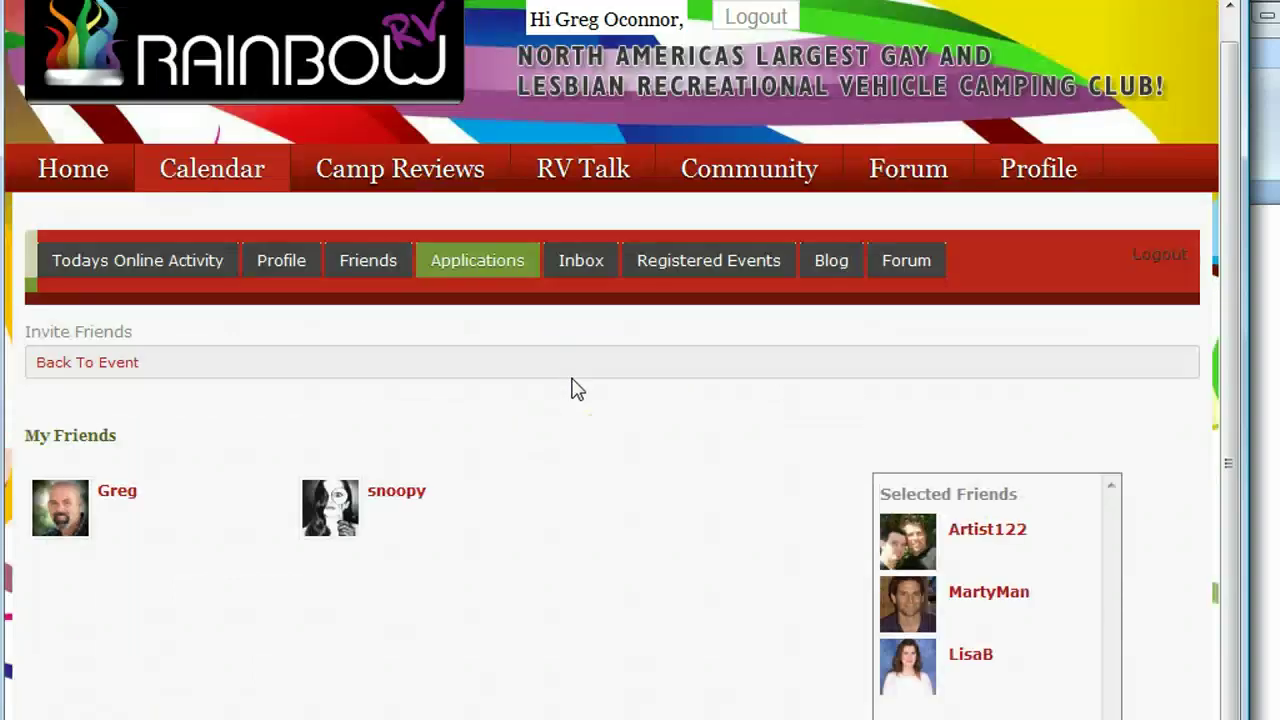
pyautogui.click(914, 268)
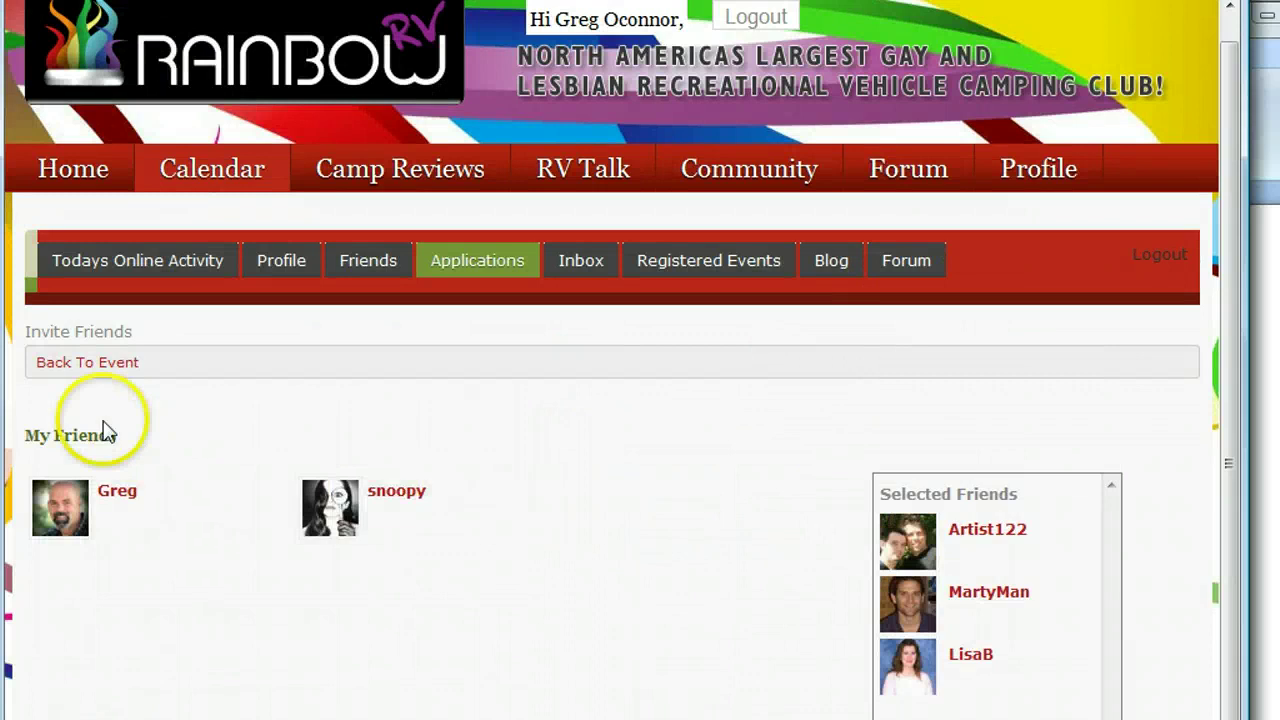
pyautogui.click(90, 366)
pyautogui.scroll(-3, 660, 545)
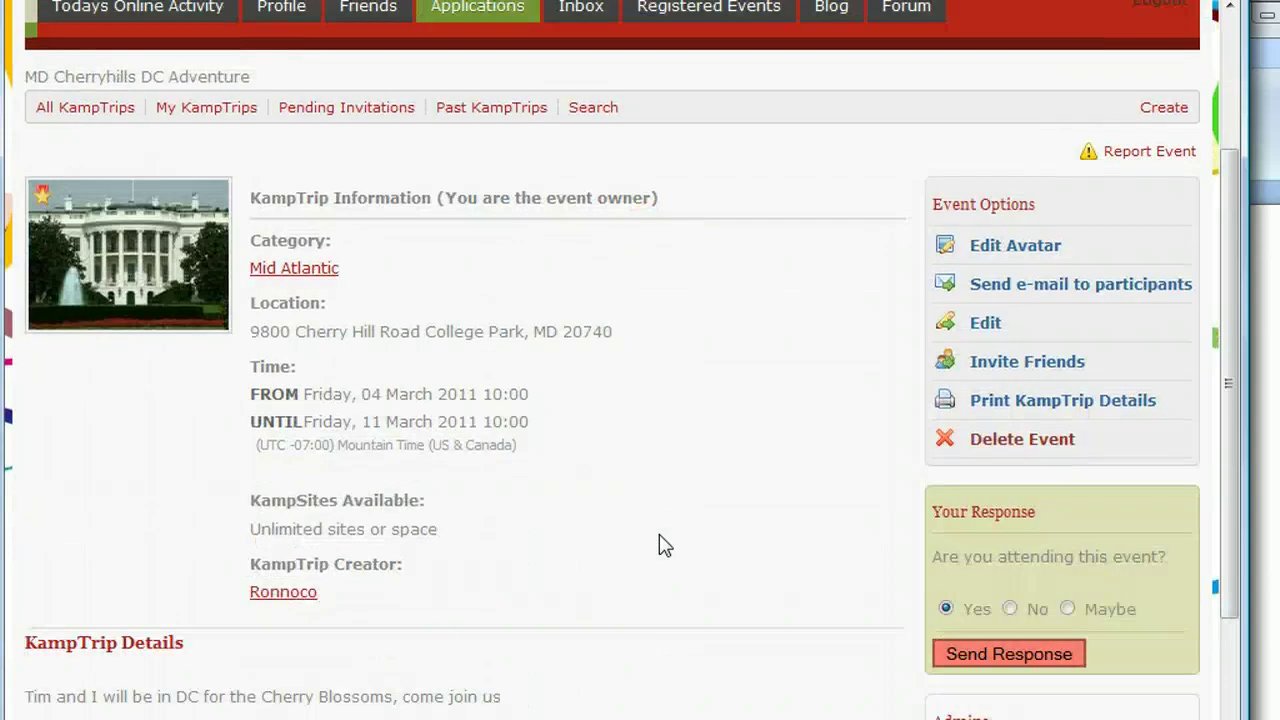
pyautogui.scroll(-2, 660, 545)
pyautogui.scroll(-2, 660, 545)
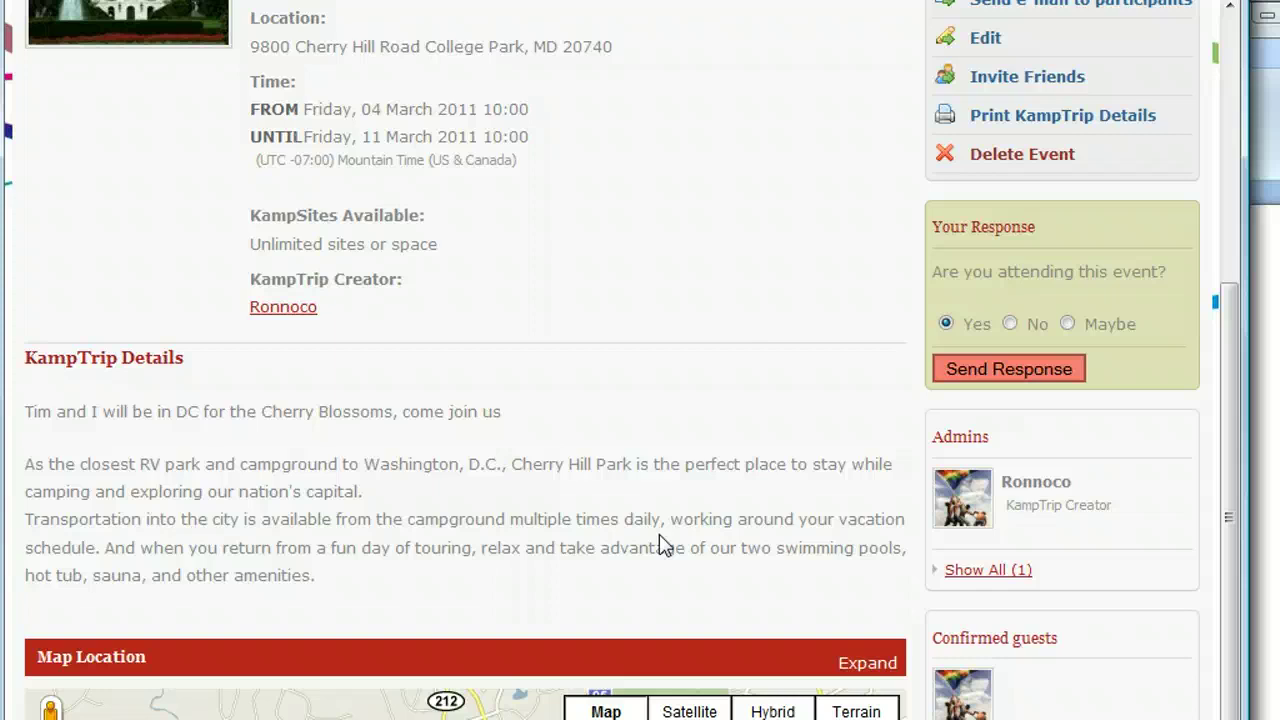